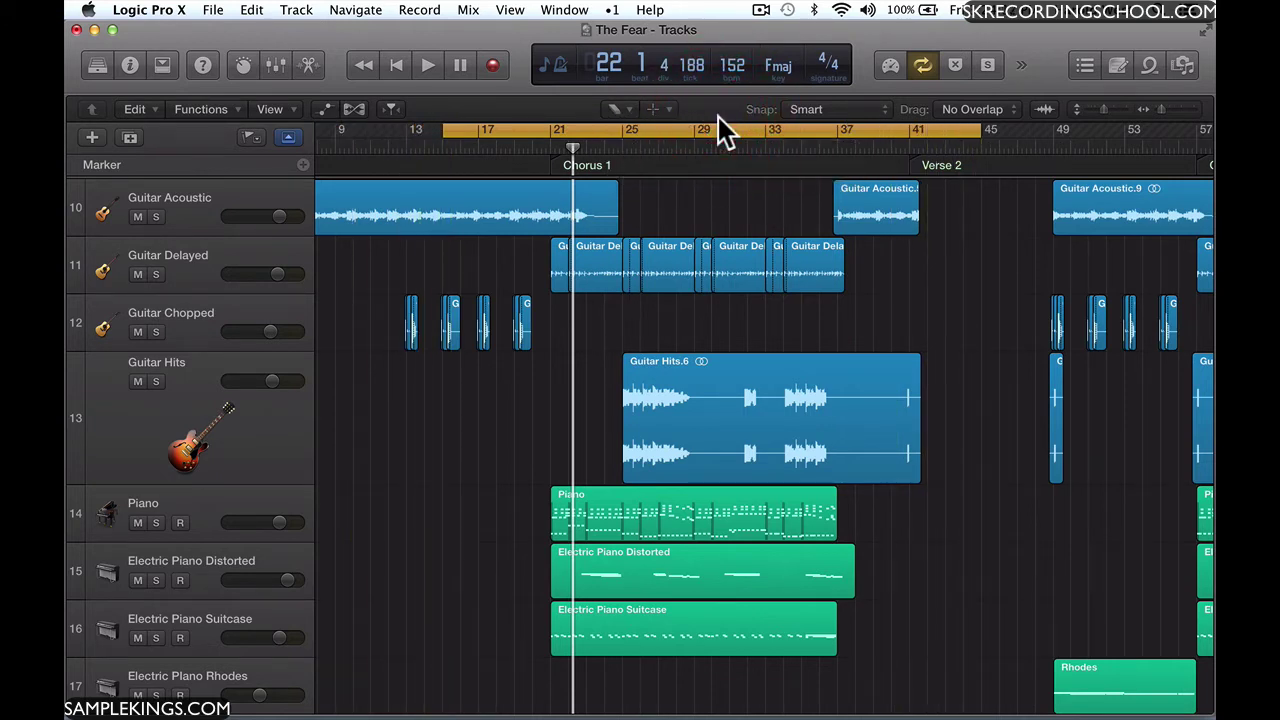
- With cycle mode off and the Pointer Tool active, move the Guitar Hits.6 region earlier to about bar 23 beat 3
click(922, 65)
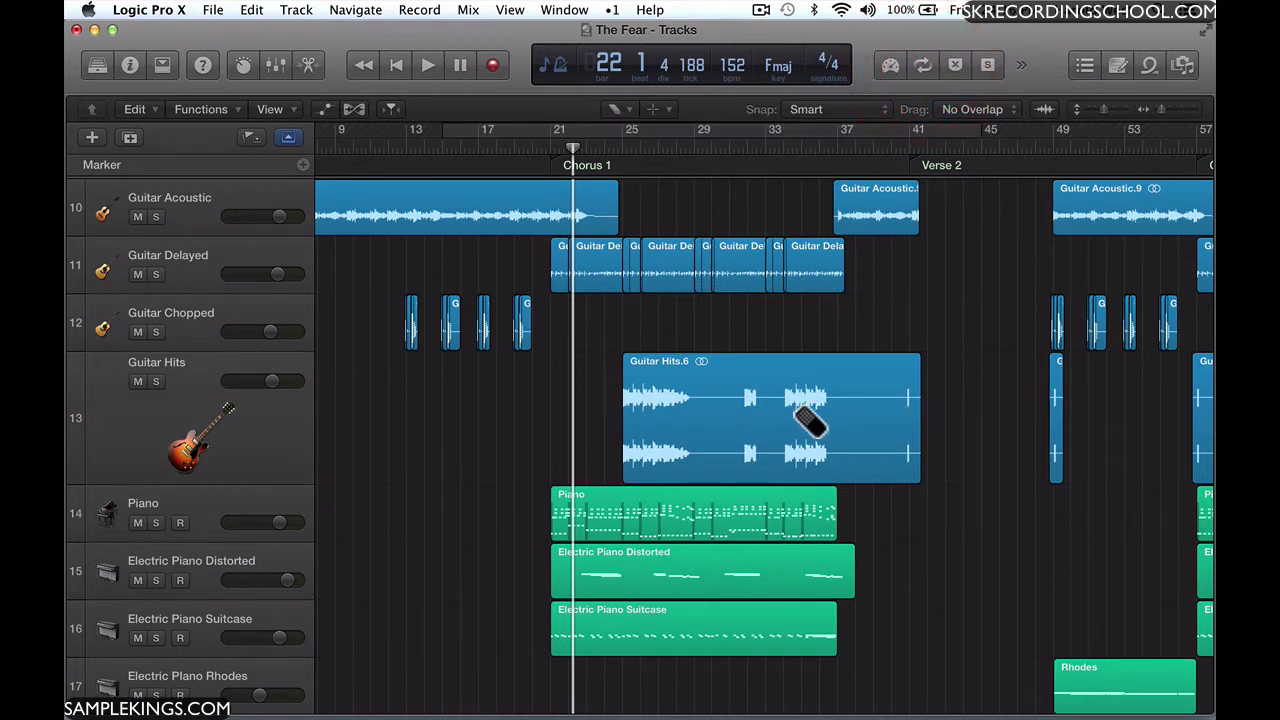
click(625, 105)
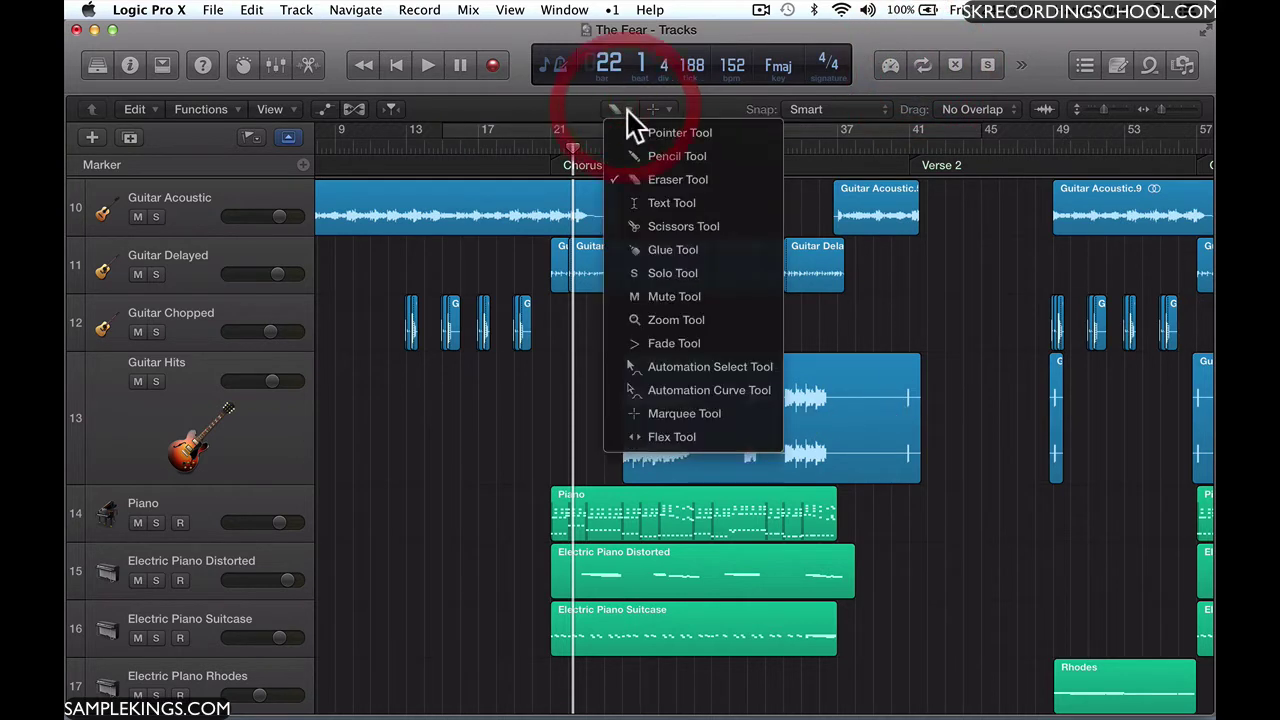
click(639, 136)
click(625, 107)
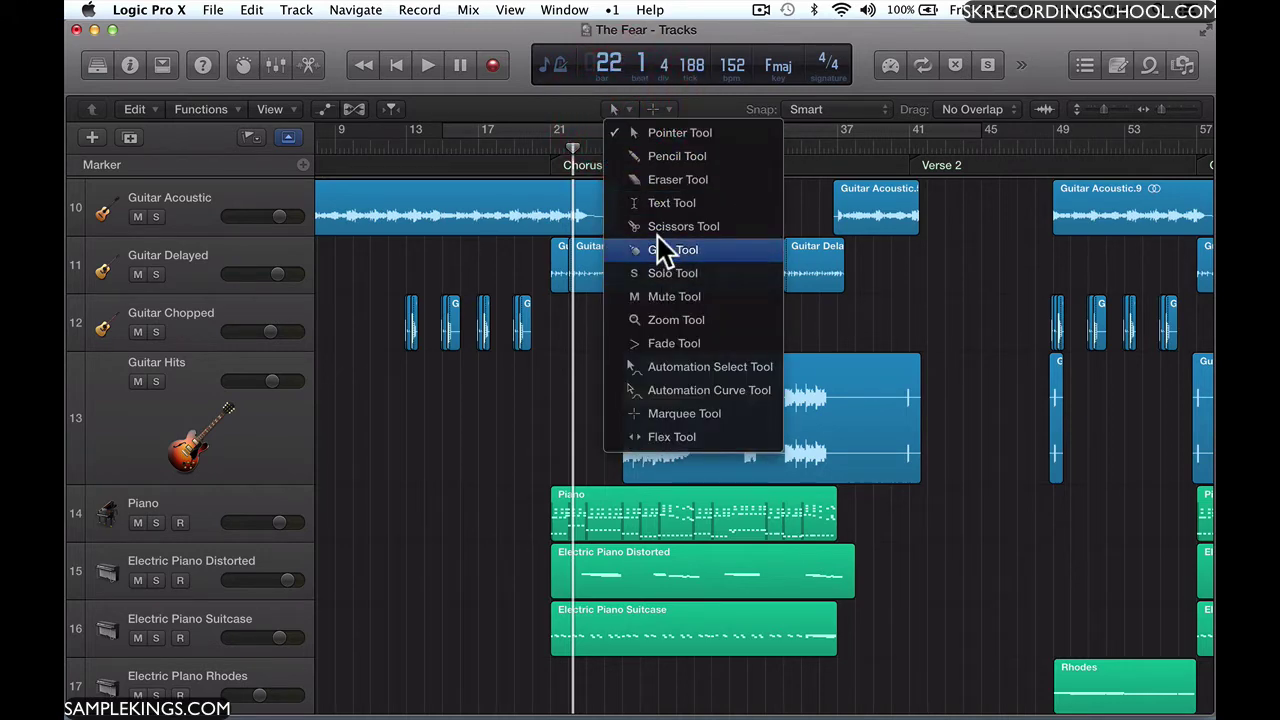
click(649, 140)
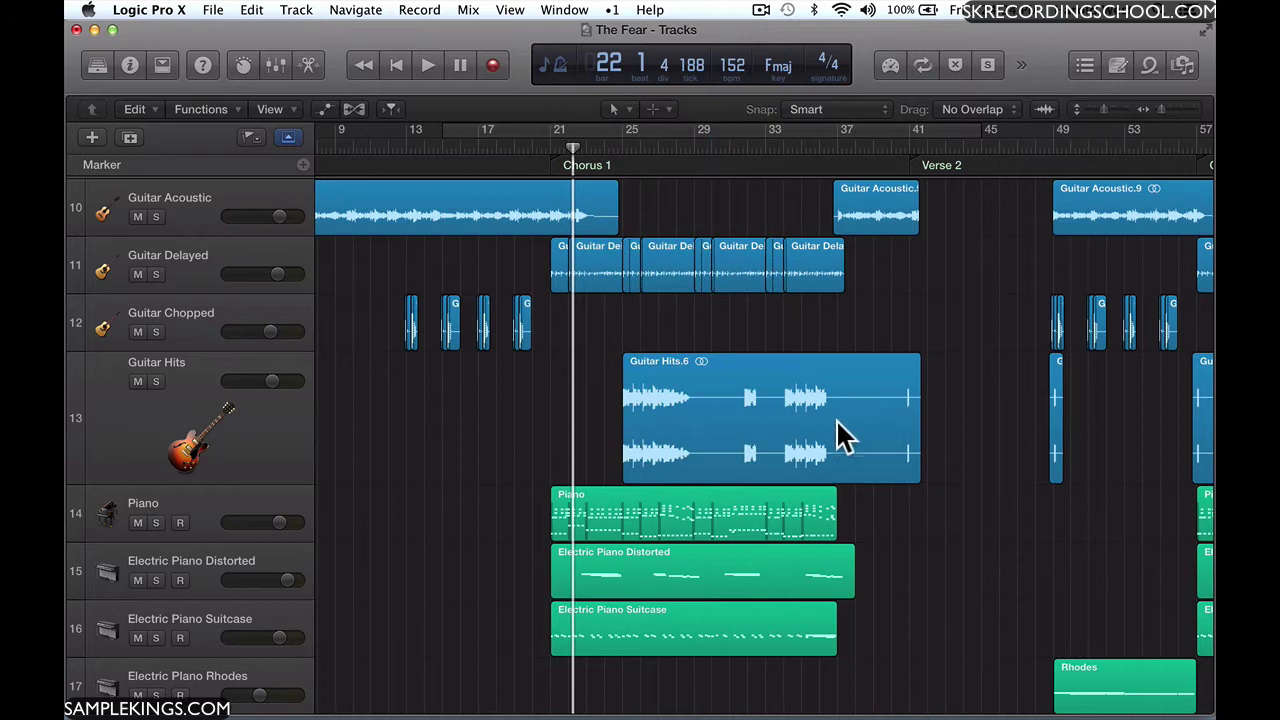
drag(843, 434, 805, 417)
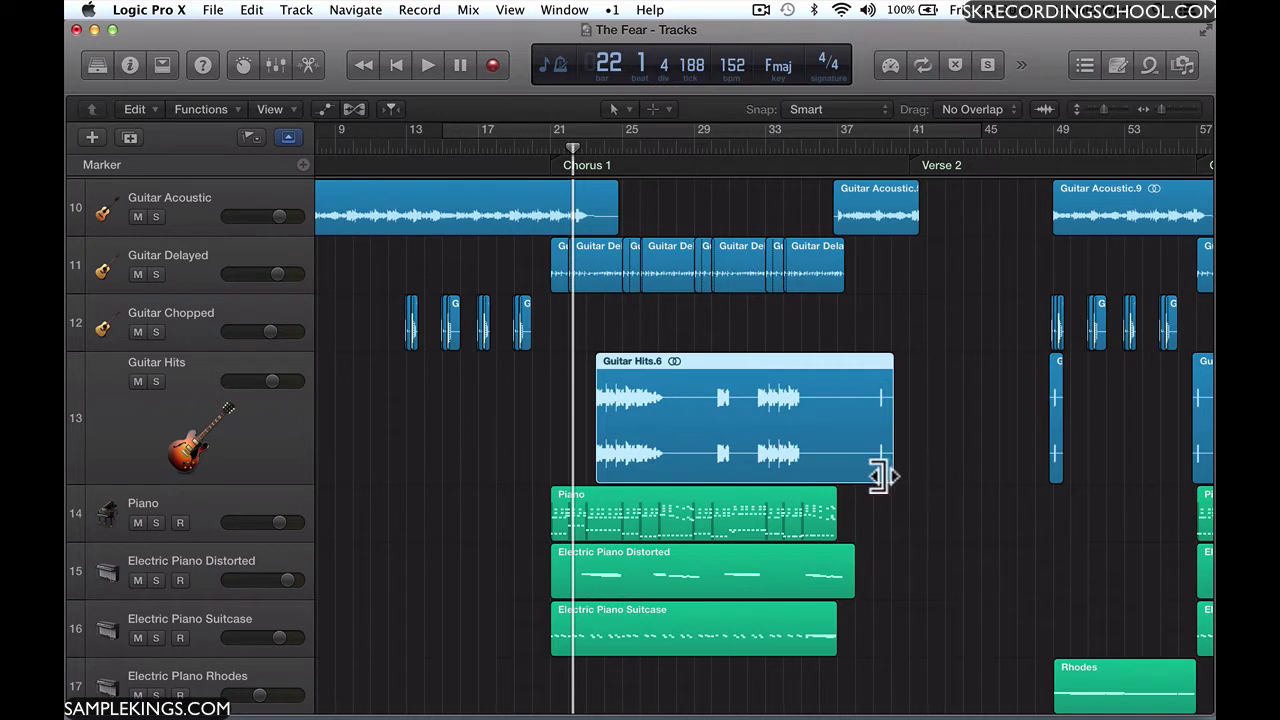
- Shorten the Guitar Hits.6 region from its end to about four bars, keeping only the first guitar phrase
mouse_move(880, 476)
mouse_down()
mouse_move(790, 481)
mouse_move(893, 476)
mouse_up()
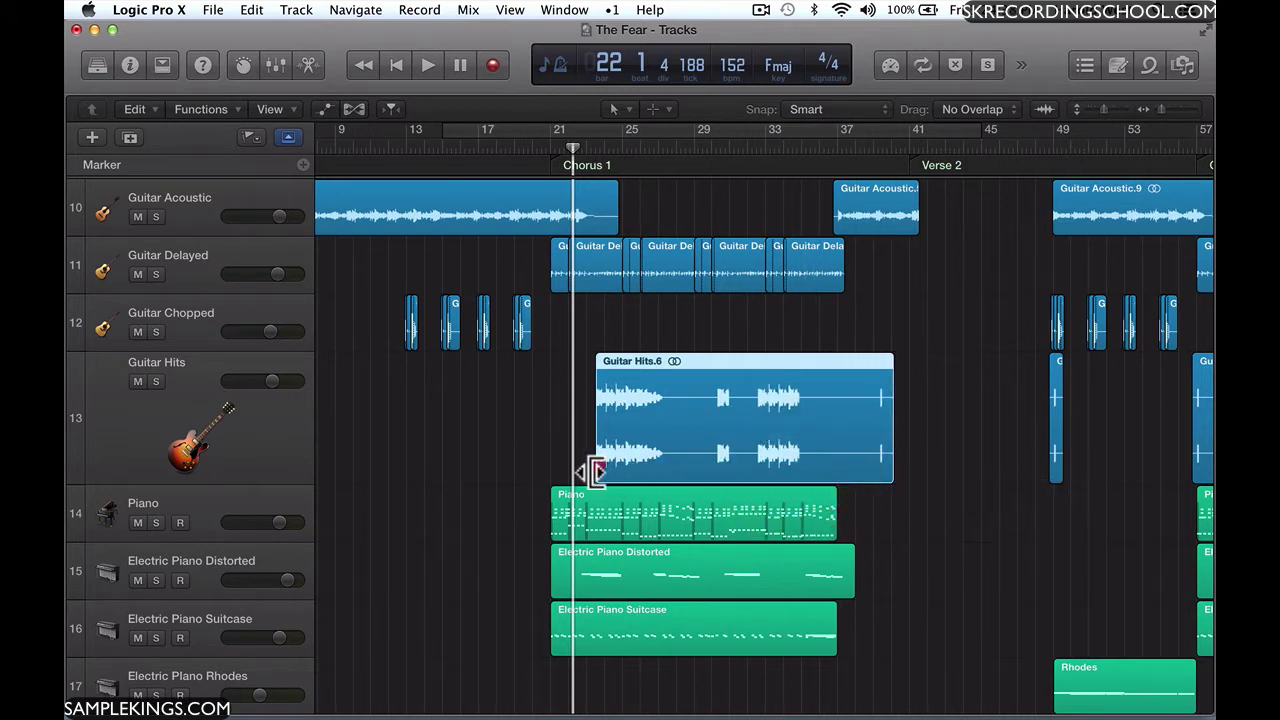
mouse_move(598, 468)
mouse_down()
mouse_move(668, 464)
mouse_move(597, 479)
mouse_up()
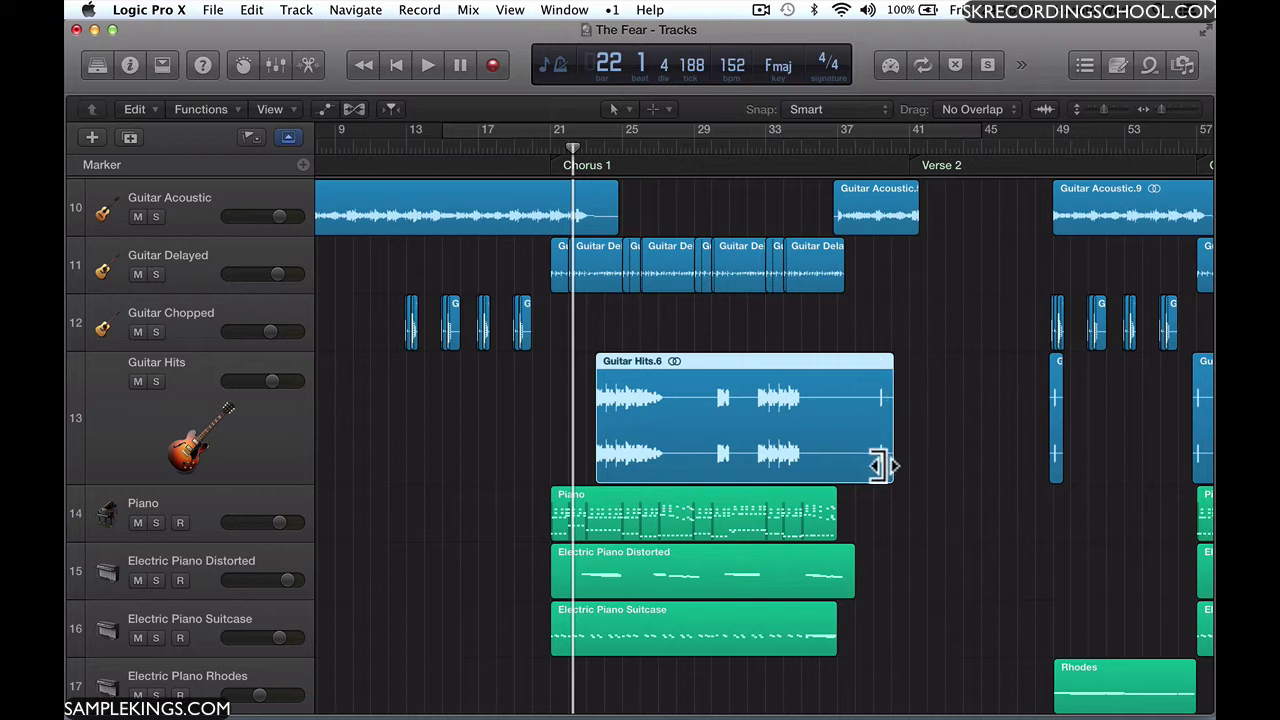
drag(882, 467, 657, 483)
- Solo the Guitar Hits track and play the shortened region from its start at bar 23 beat 3
click(156, 381)
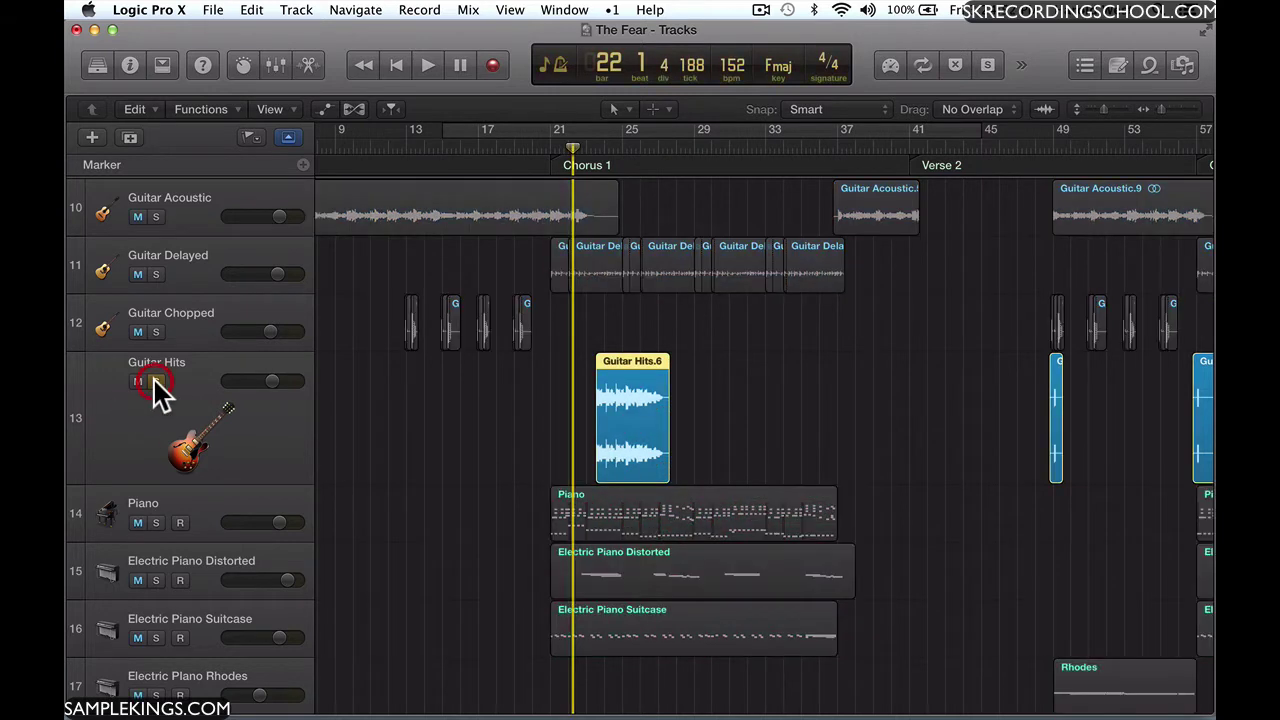
drag(566, 154, 591, 151)
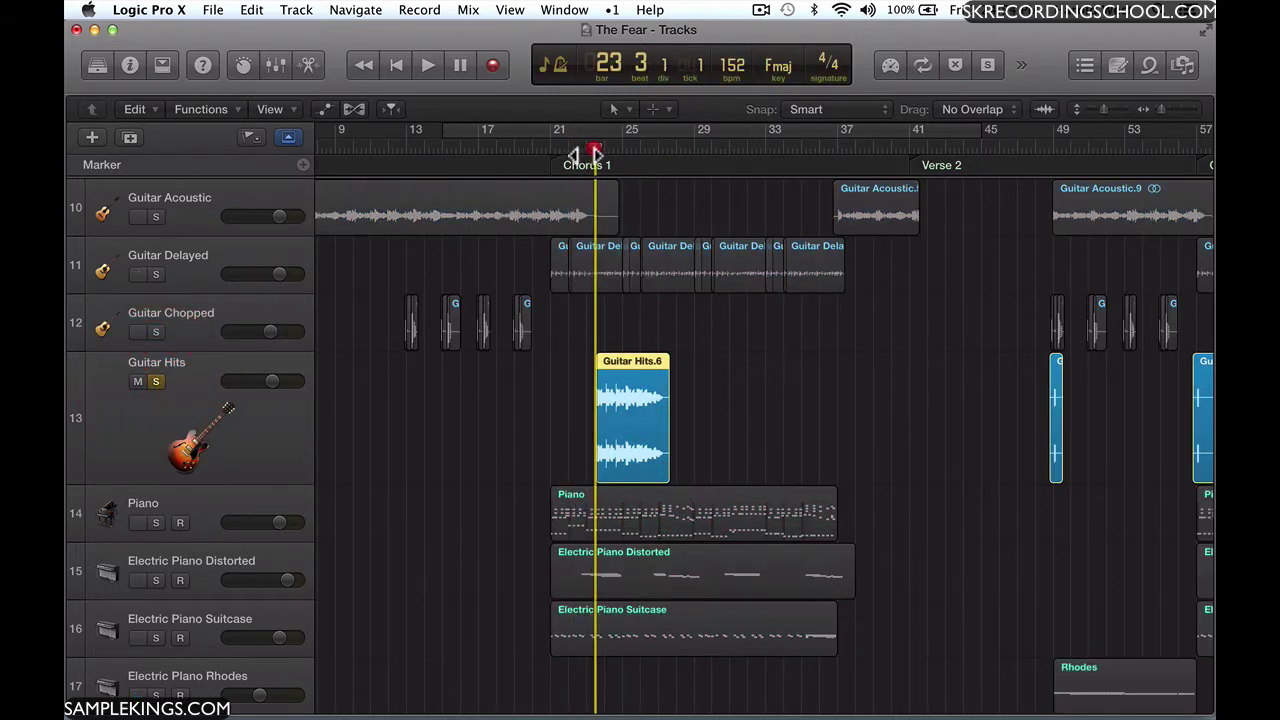
click(427, 66)
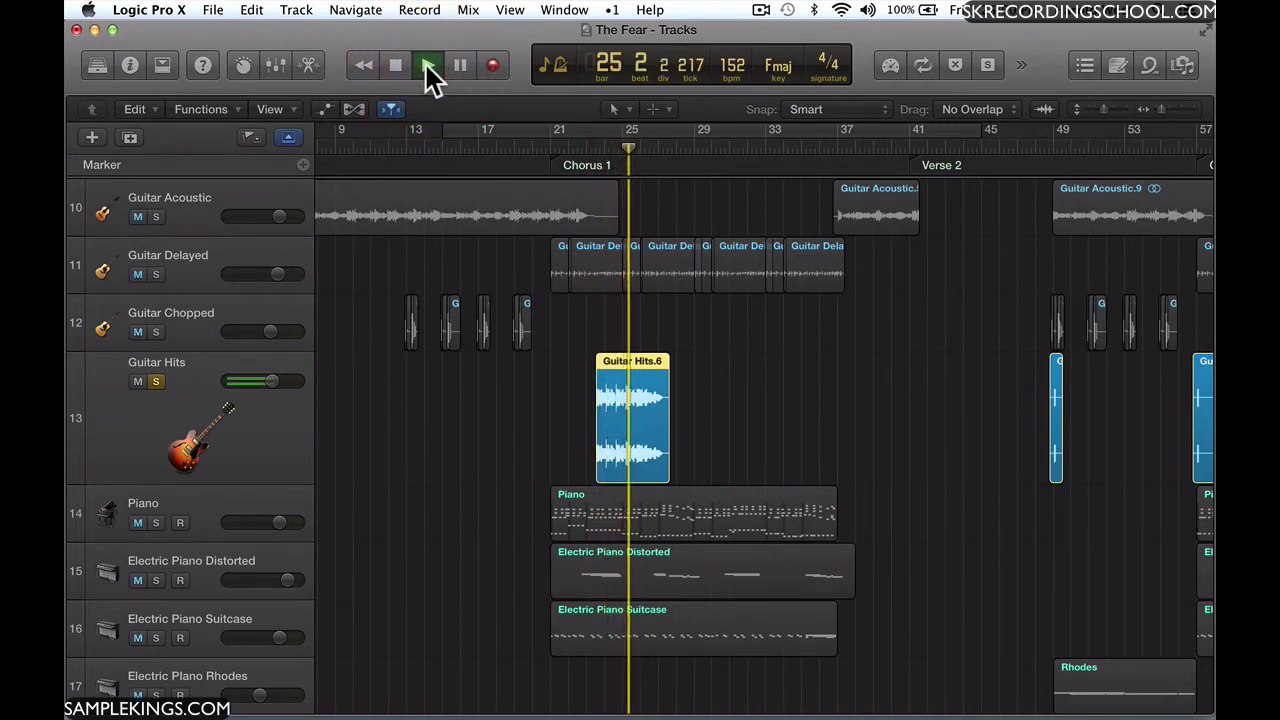
click(426, 65)
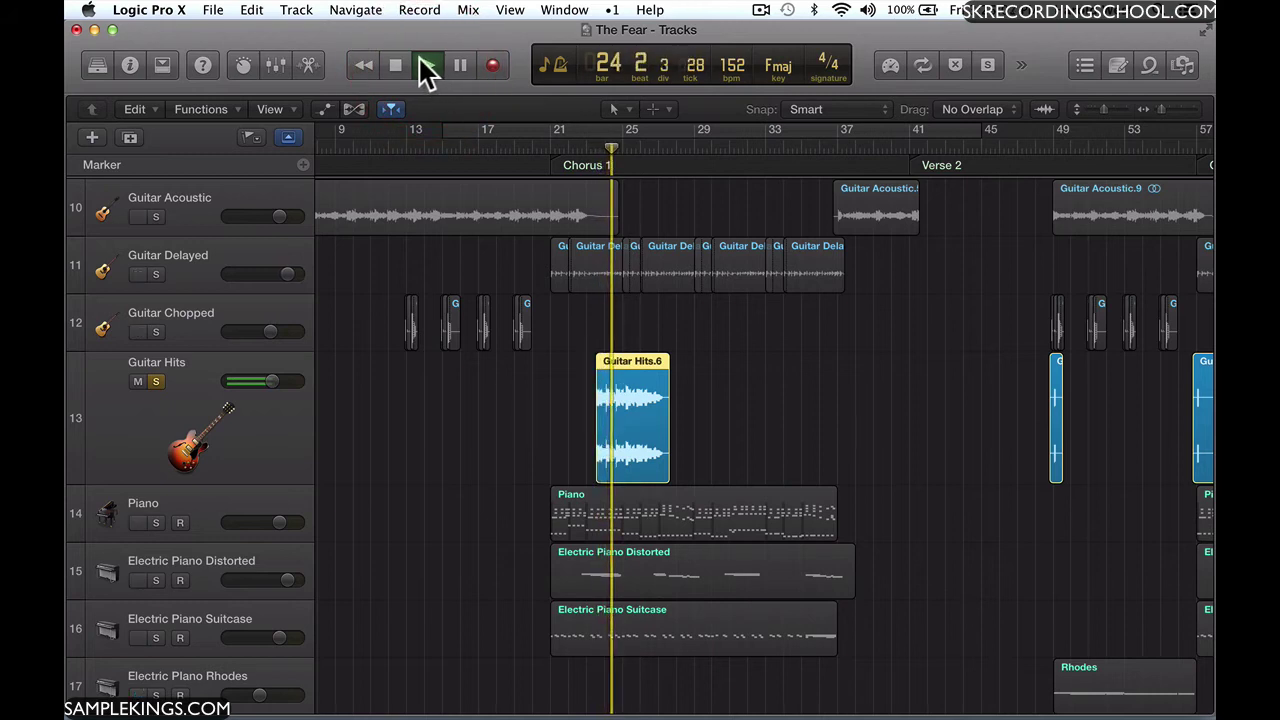
click(428, 64)
click(405, 65)
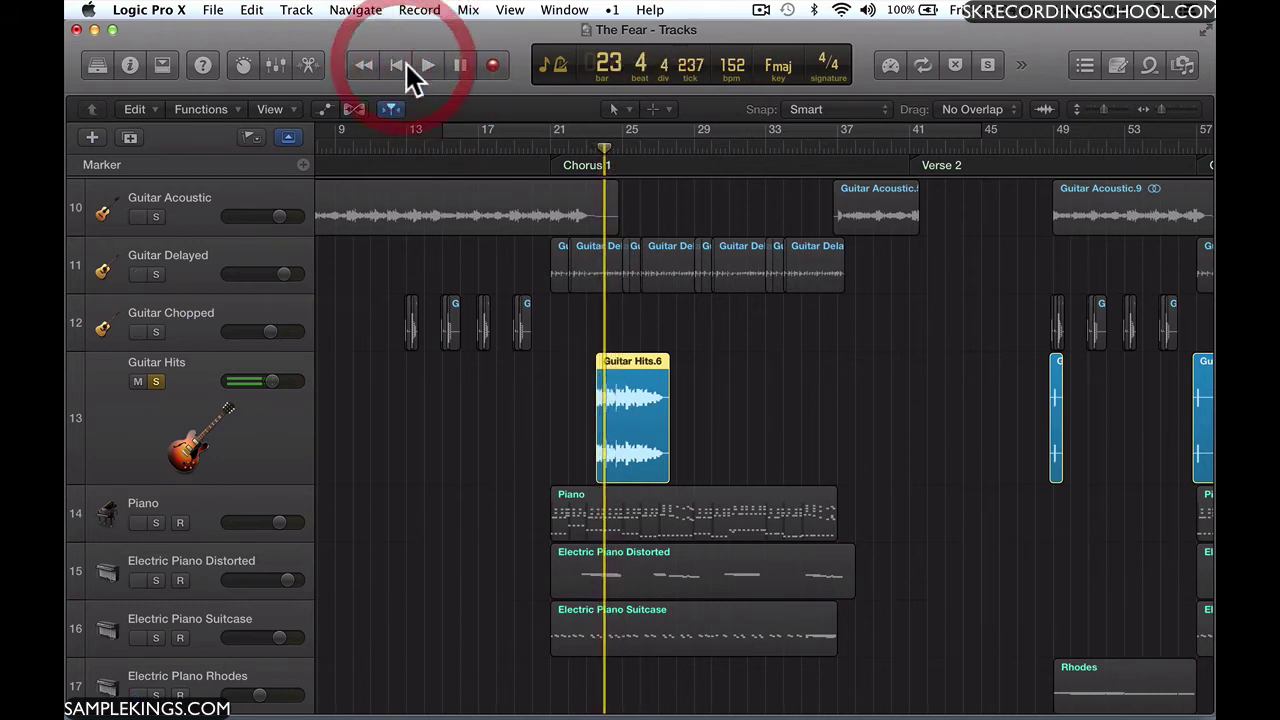
- Loop the shortened Guitar Hits.6 region out to about bar 40 and play back the looped part
click(712, 396)
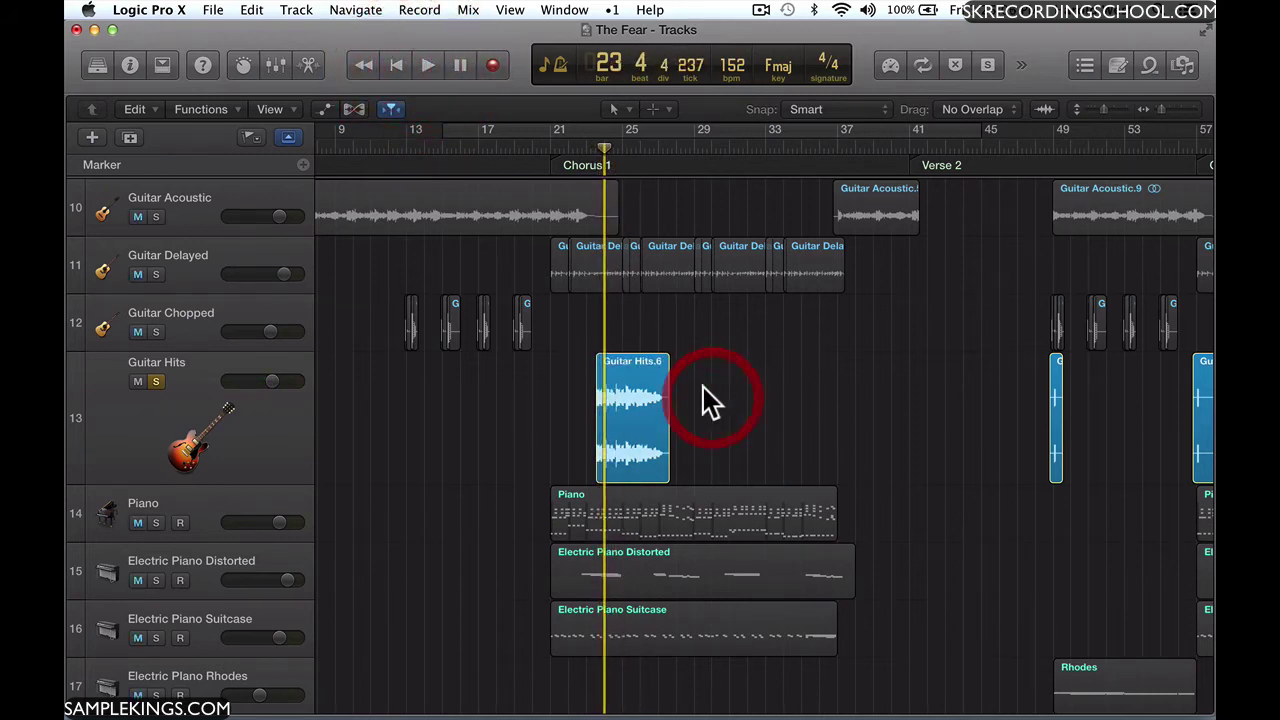
drag(666, 369, 886, 364)
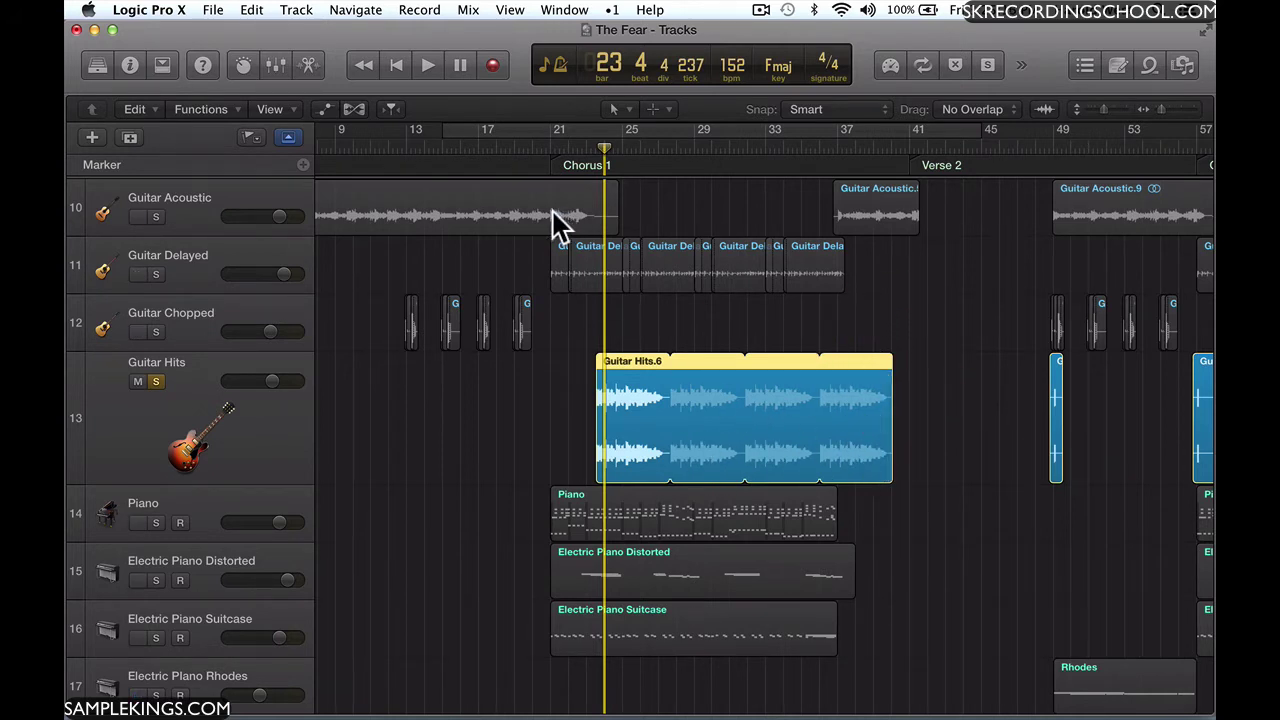
click(421, 66)
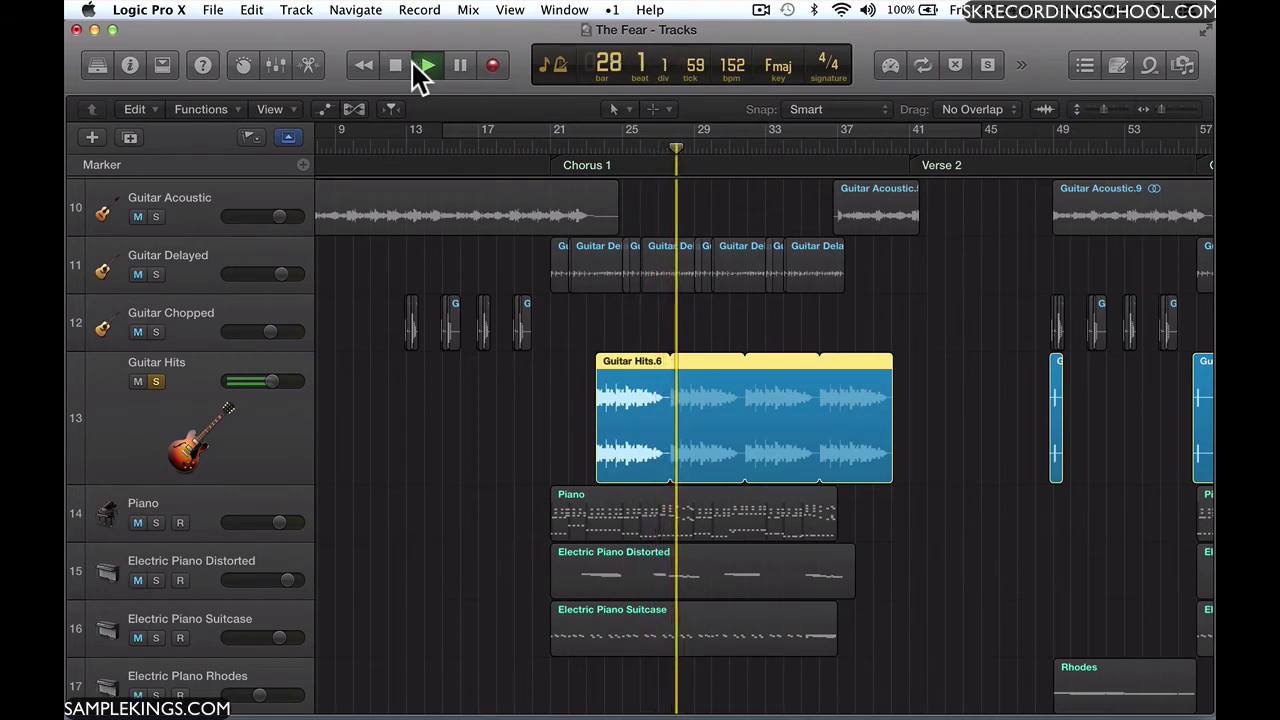
click(398, 63)
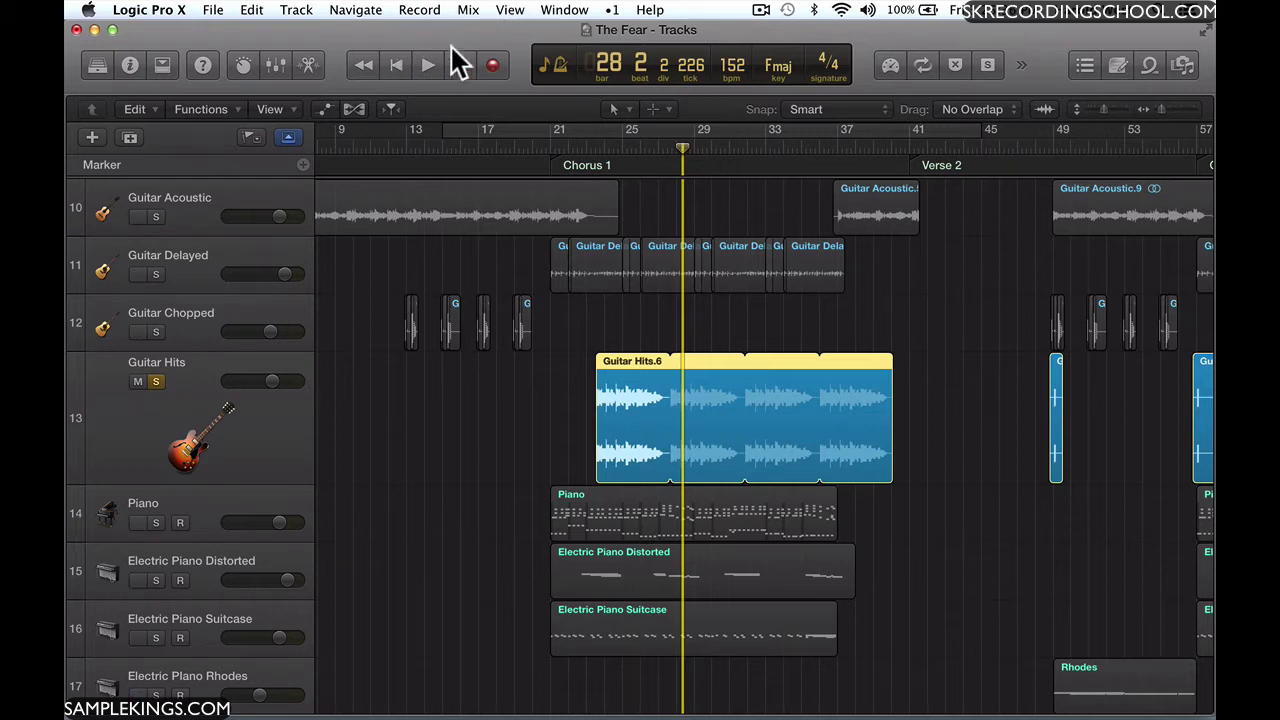
- Undo the looping and the shortening of the Guitar Hits.6 region
key(super)
key(super+z)
key(super+z)
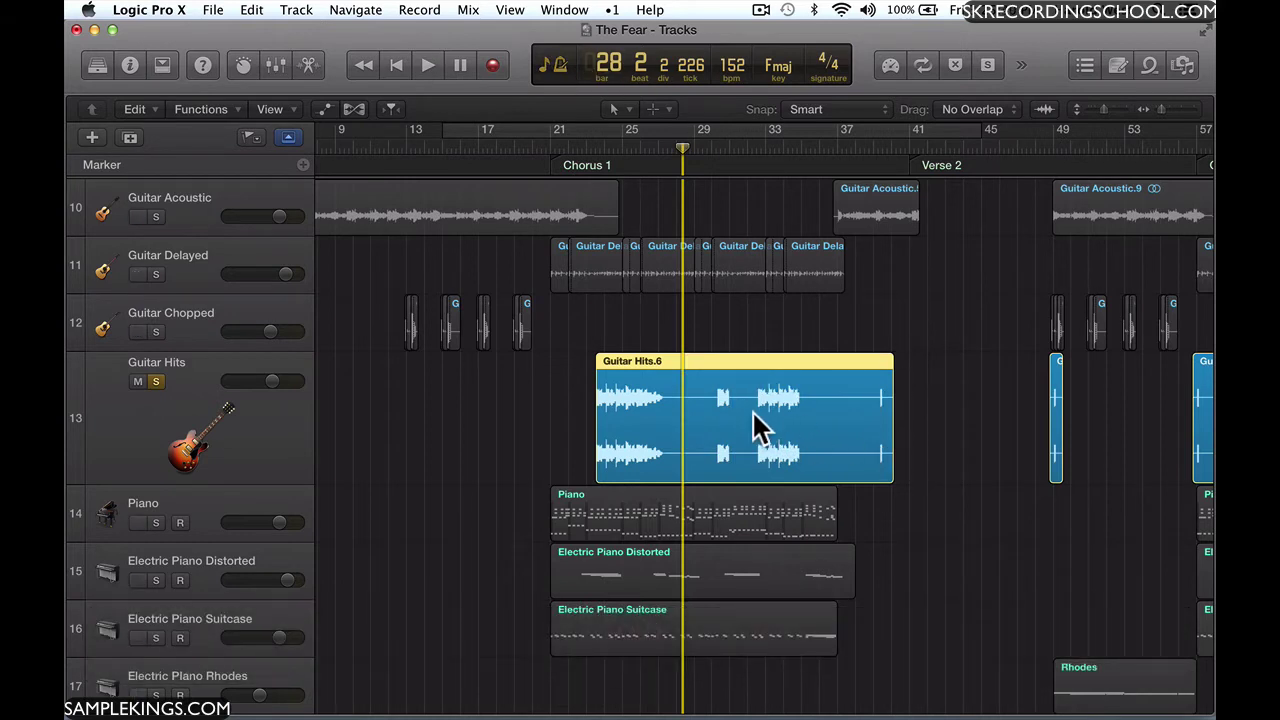
click(754, 416)
mouse_move(754, 416)
mouse_down()
mouse_move(671, 420)
mouse_move(779, 416)
mouse_move(752, 413)
mouse_up()
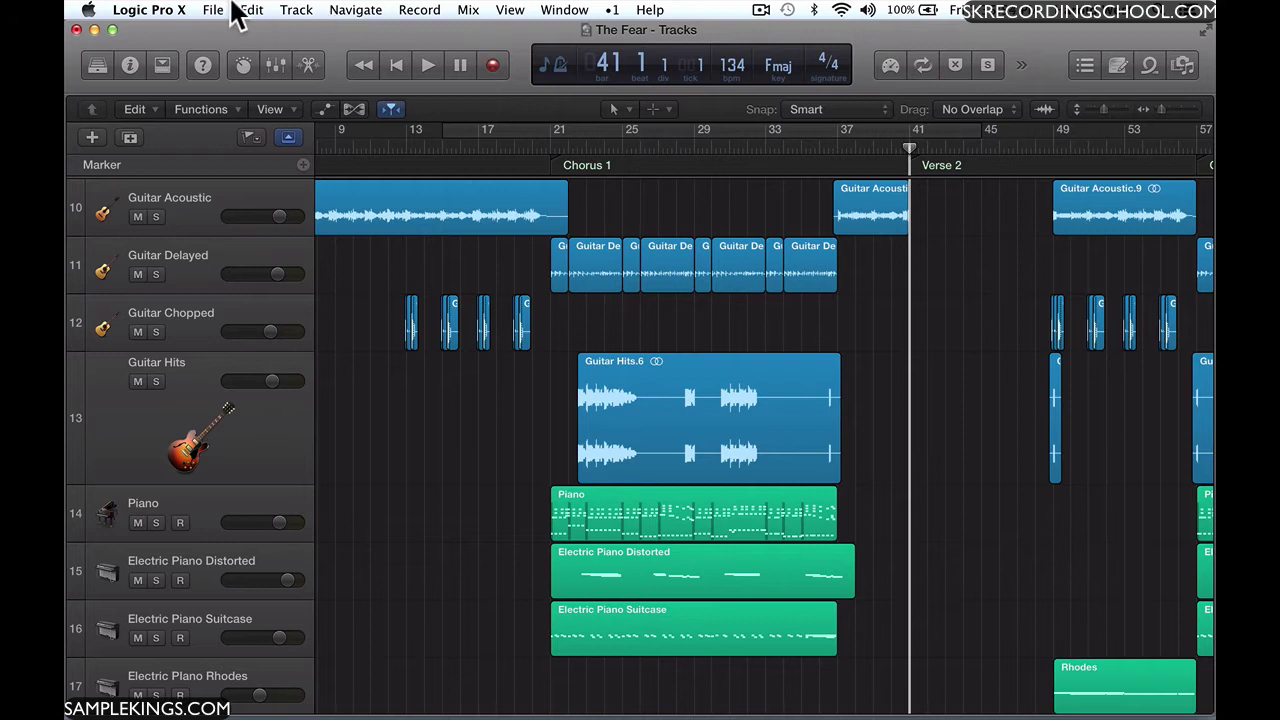
- Examine the tools offered for the left-click tool and the Command-click tool without changing either
click(631, 104)
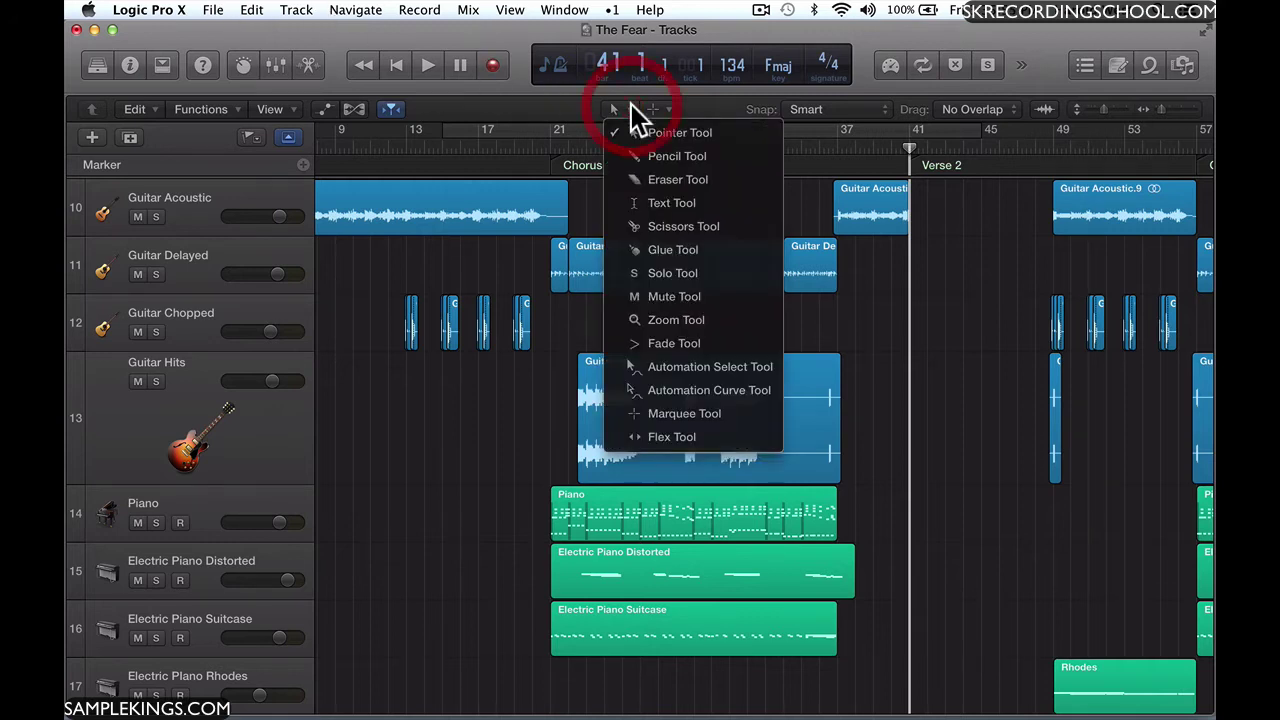
click(704, 97)
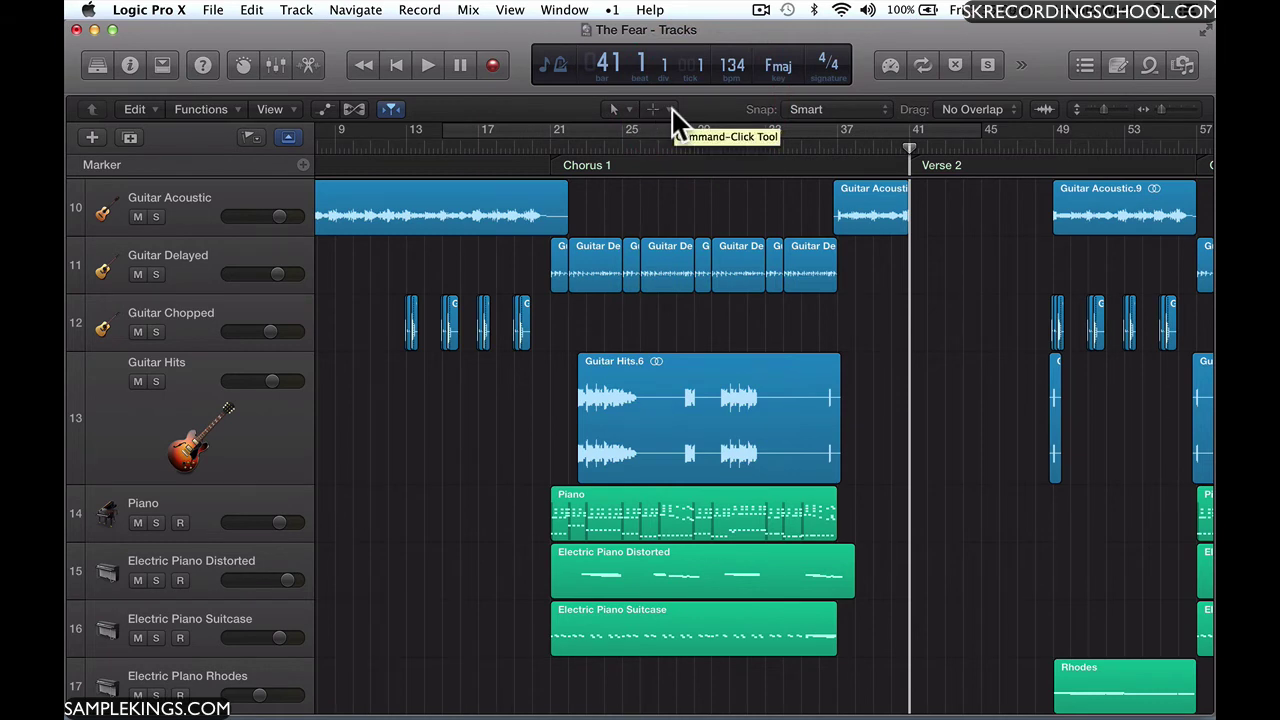
click(672, 110)
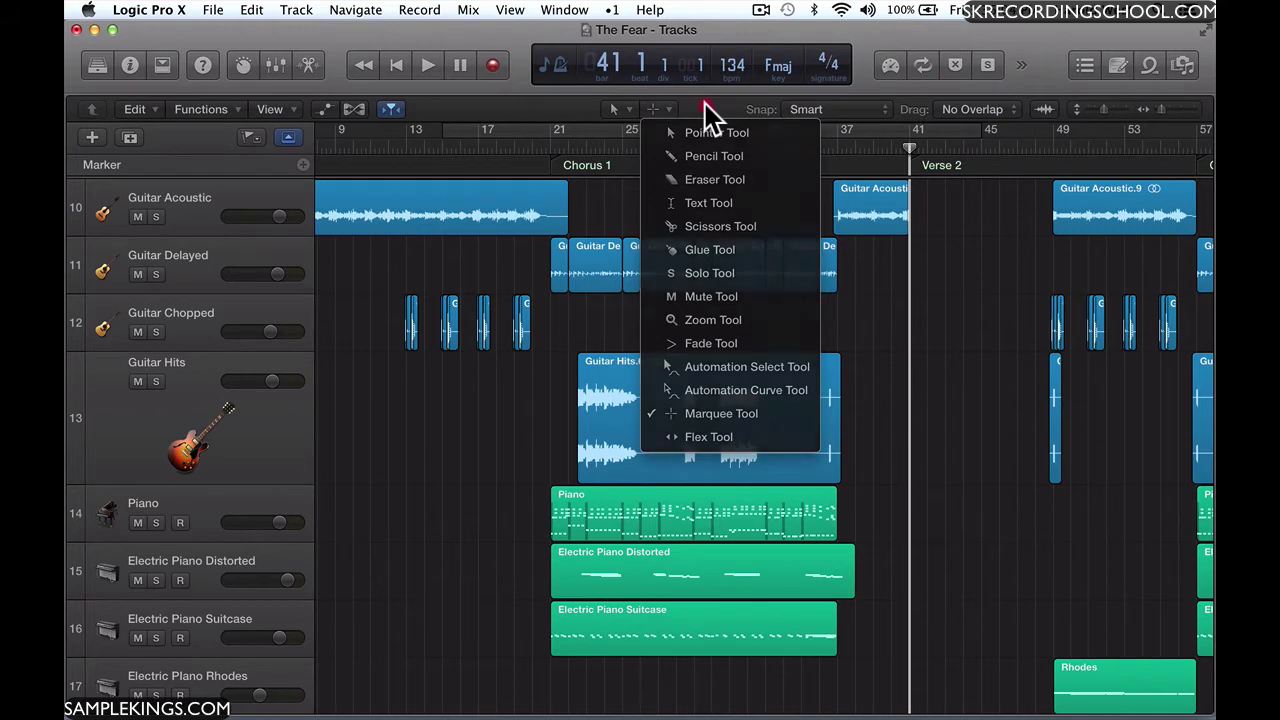
click(708, 115)
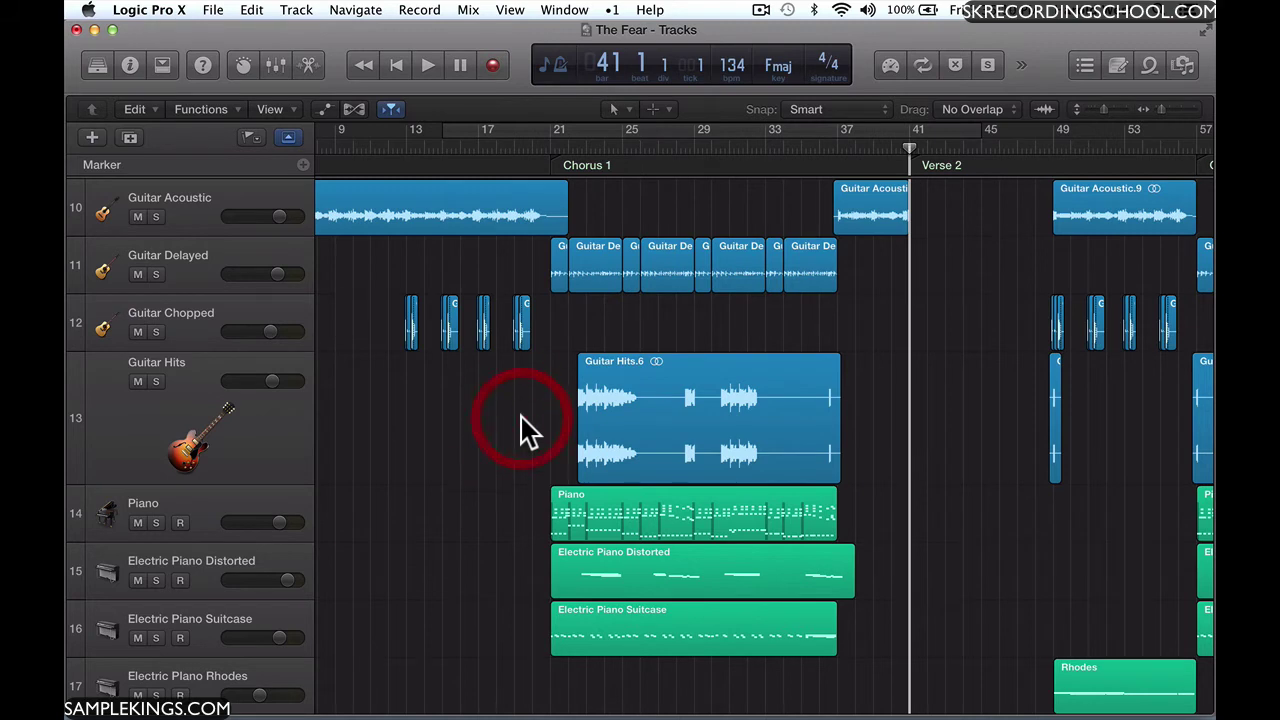
- Marquee-select bar 41 across the Vocoder Vocal, Guitar Nylon and Guitar Acoustic tracks, play it, and clear the selection
key(super)
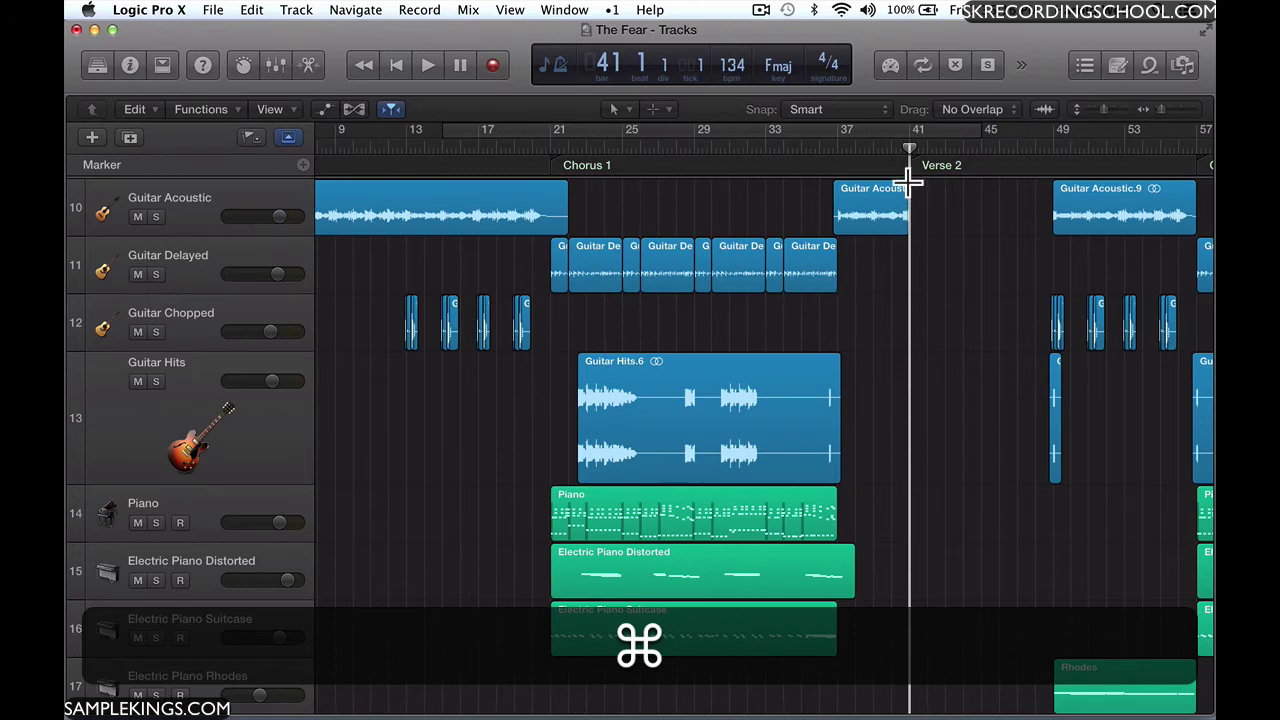
drag(911, 180, 922, 232)
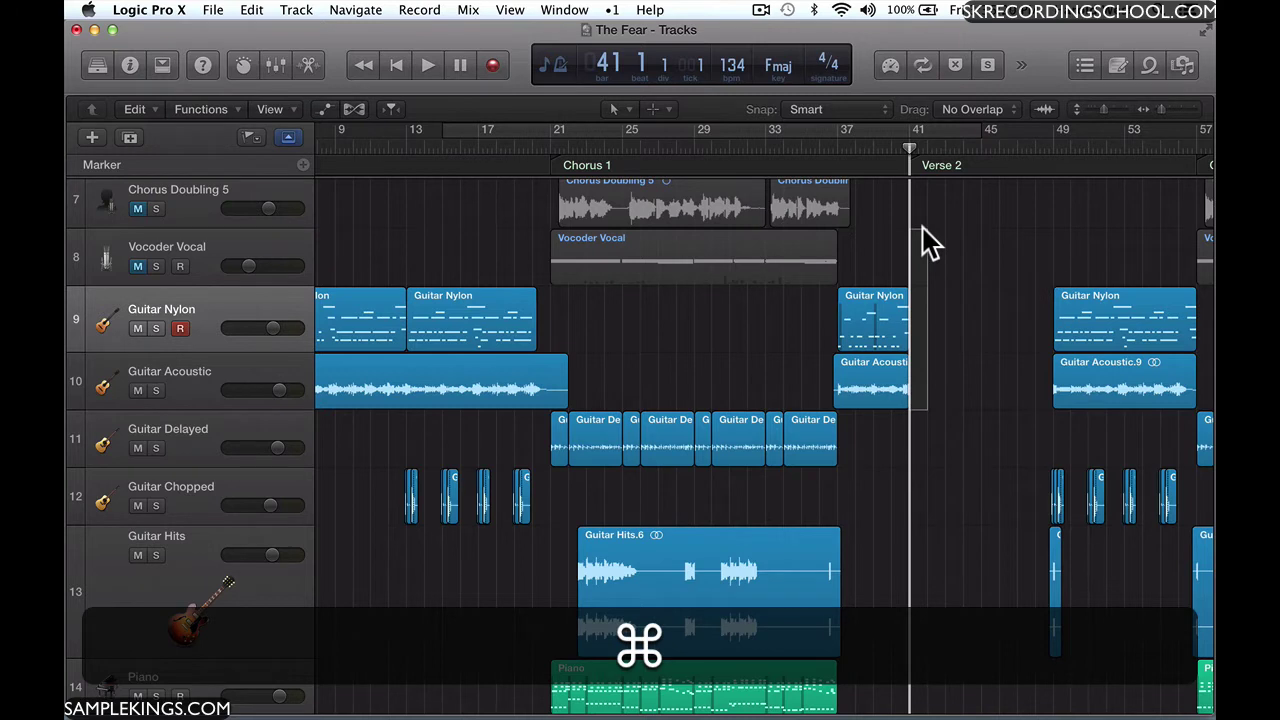
key(space)
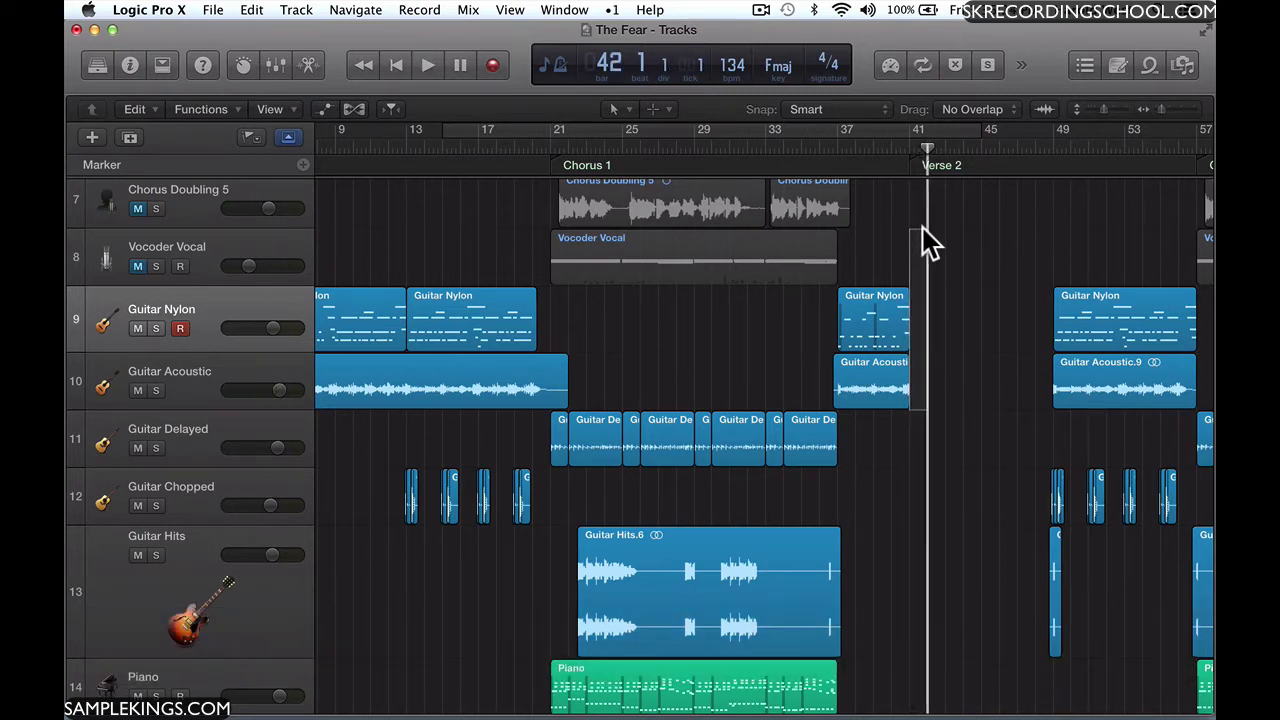
click(960, 276)
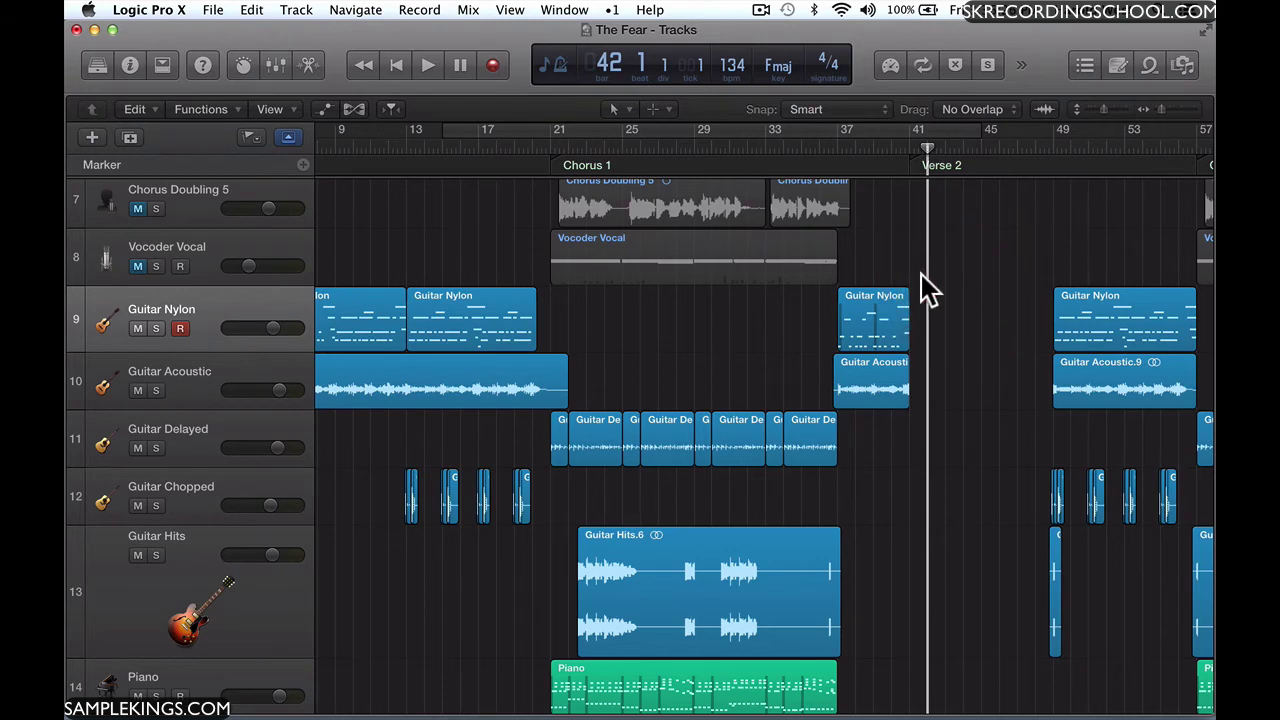
- Examine the pop-up list of left-click tools and their key assignments, from Pointer Tool to Flex Tool
scroll(893, 266, down, 5)
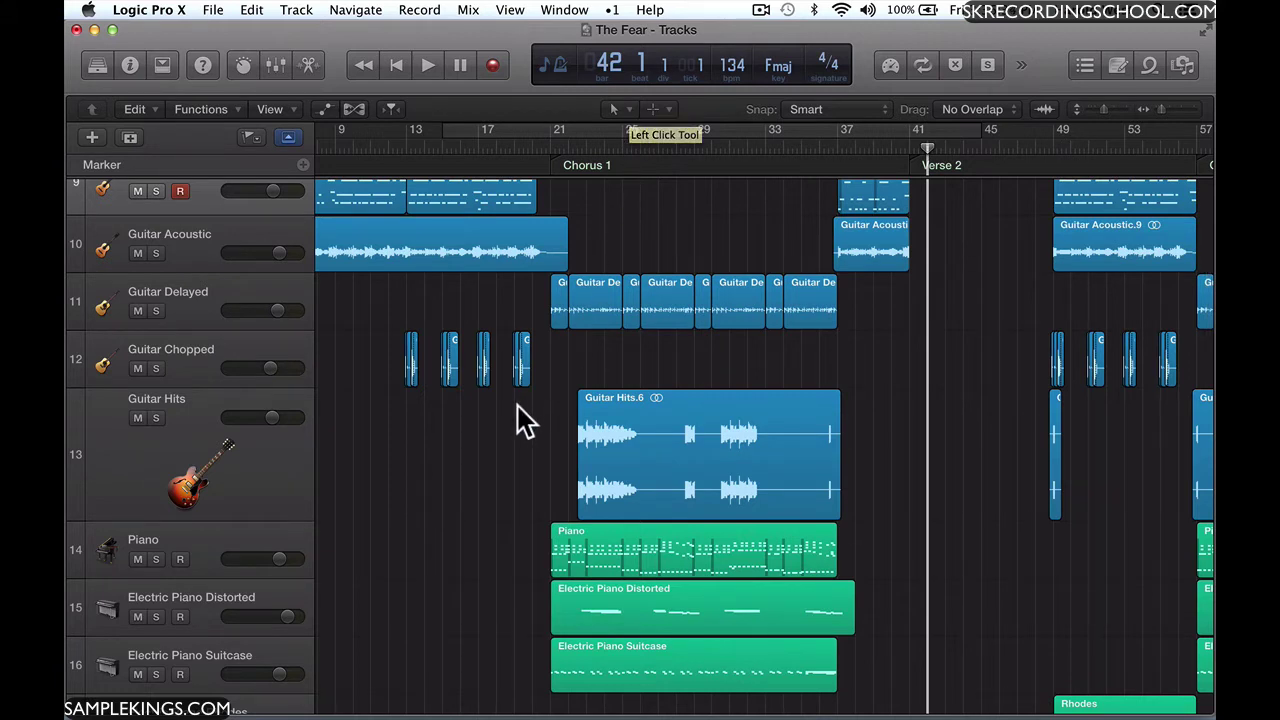
click(518, 442)
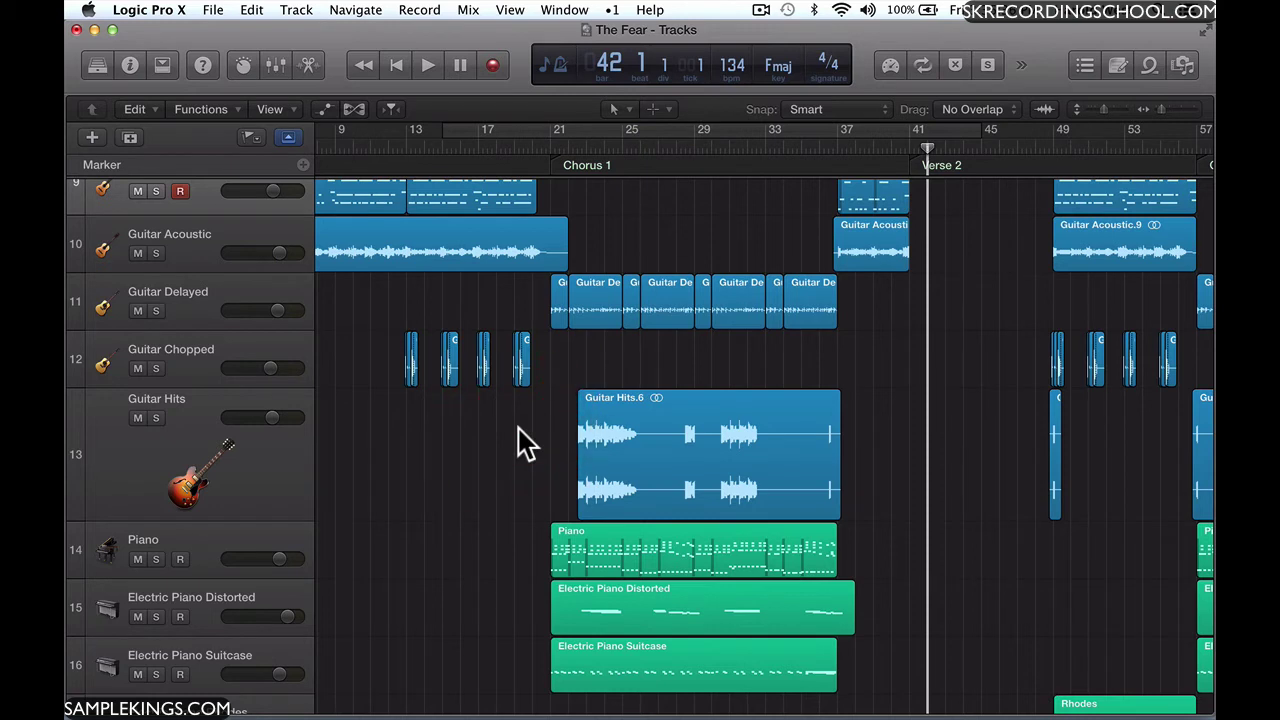
key(t)
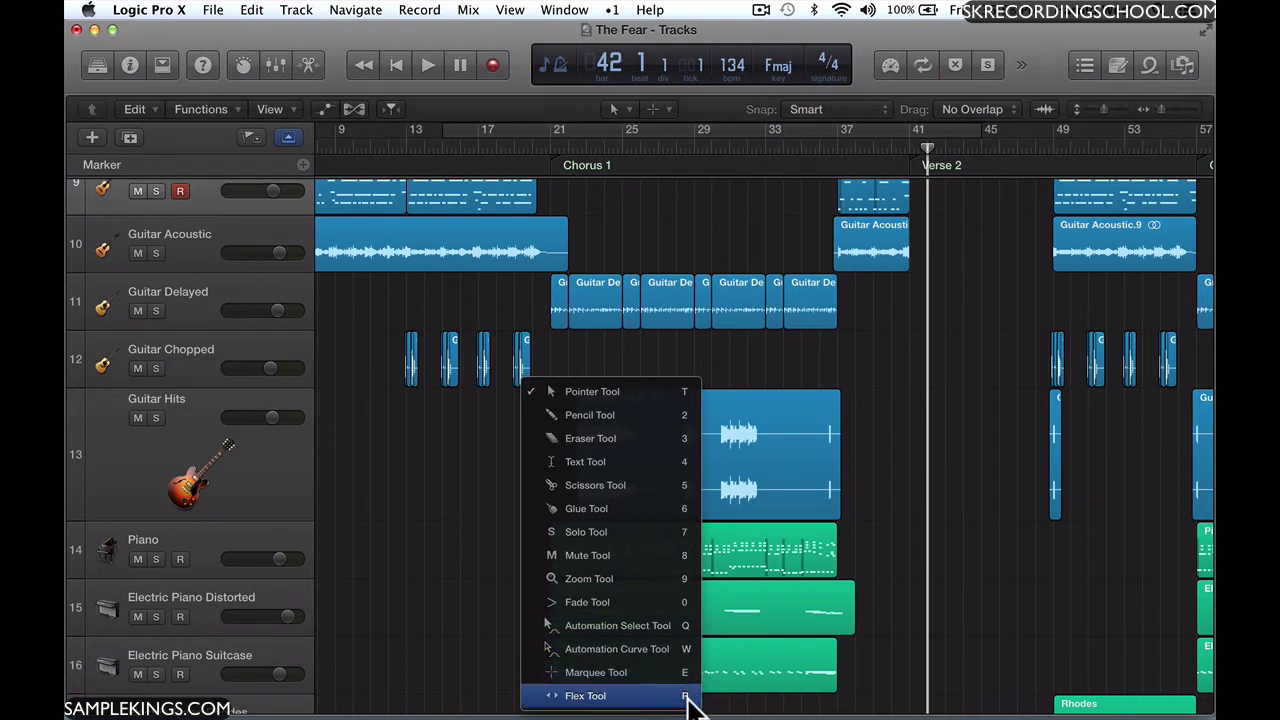
click(735, 367)
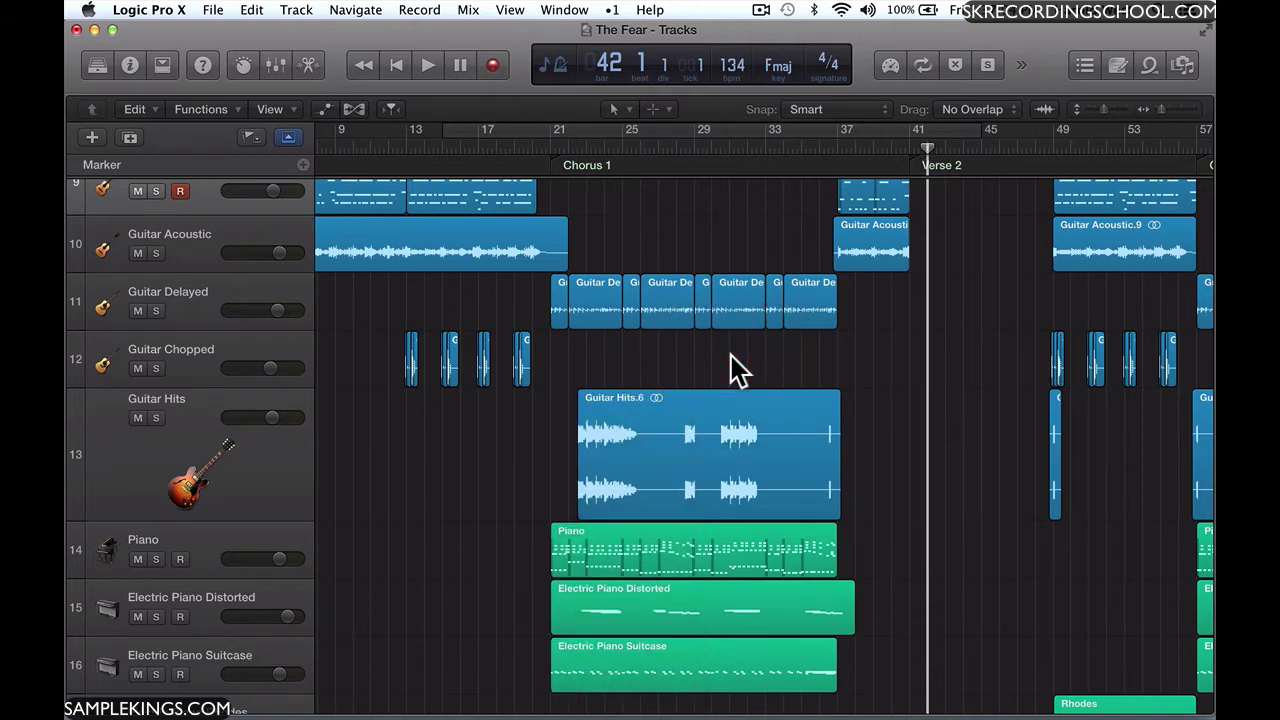
- Try the Pencil Tool and the Eraser Tool in turn as the left-click tool
key(t)
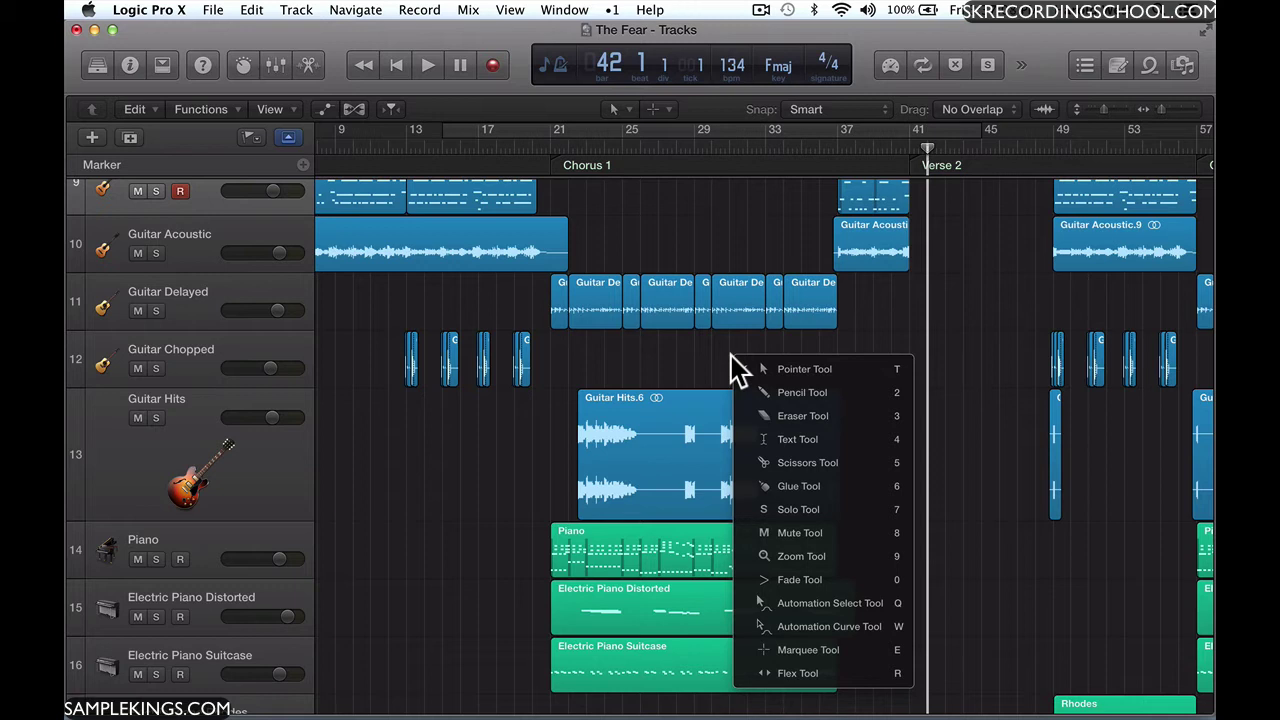
key(2)
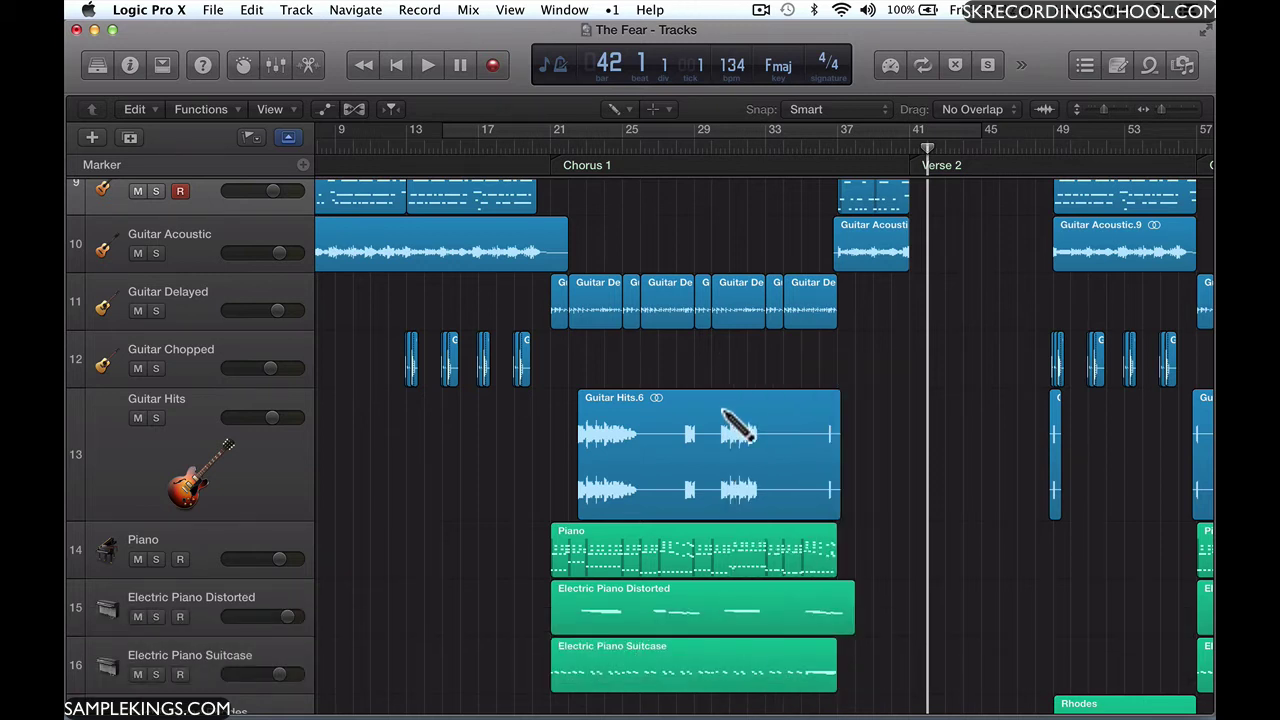
key(t)
key(3)
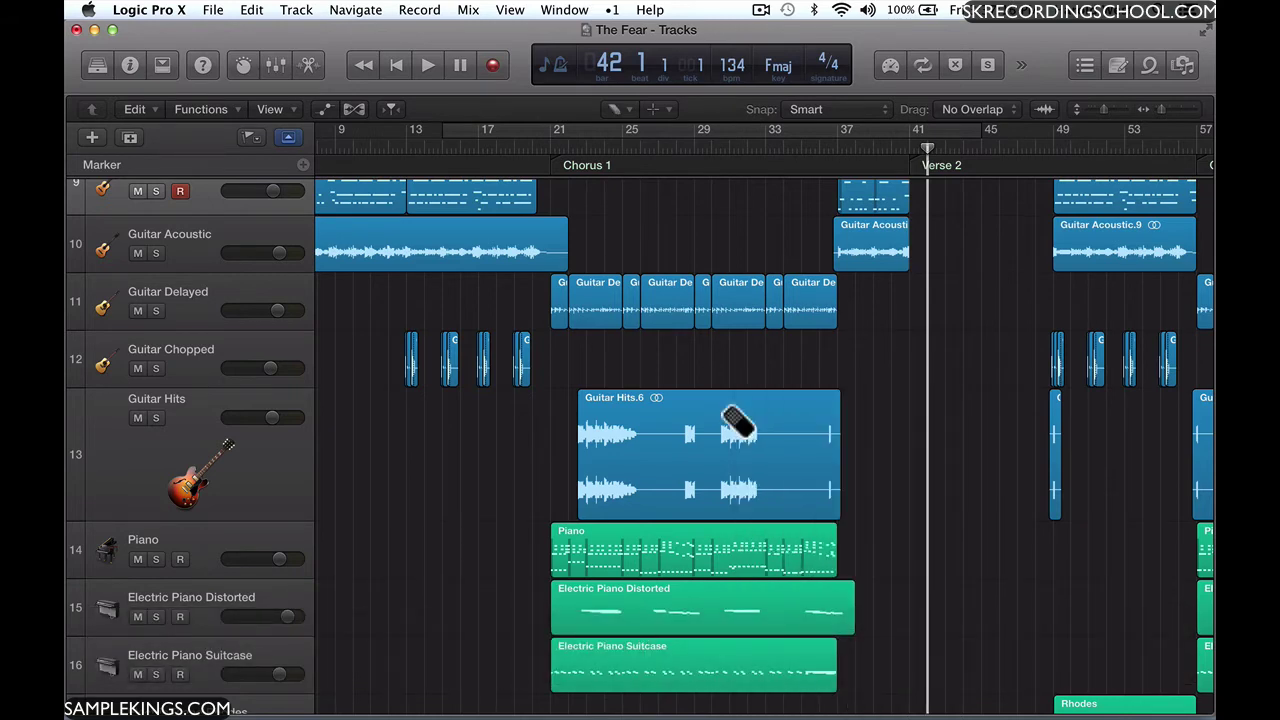
- Set the left-click tool back to the Pointer Tool
key(t)
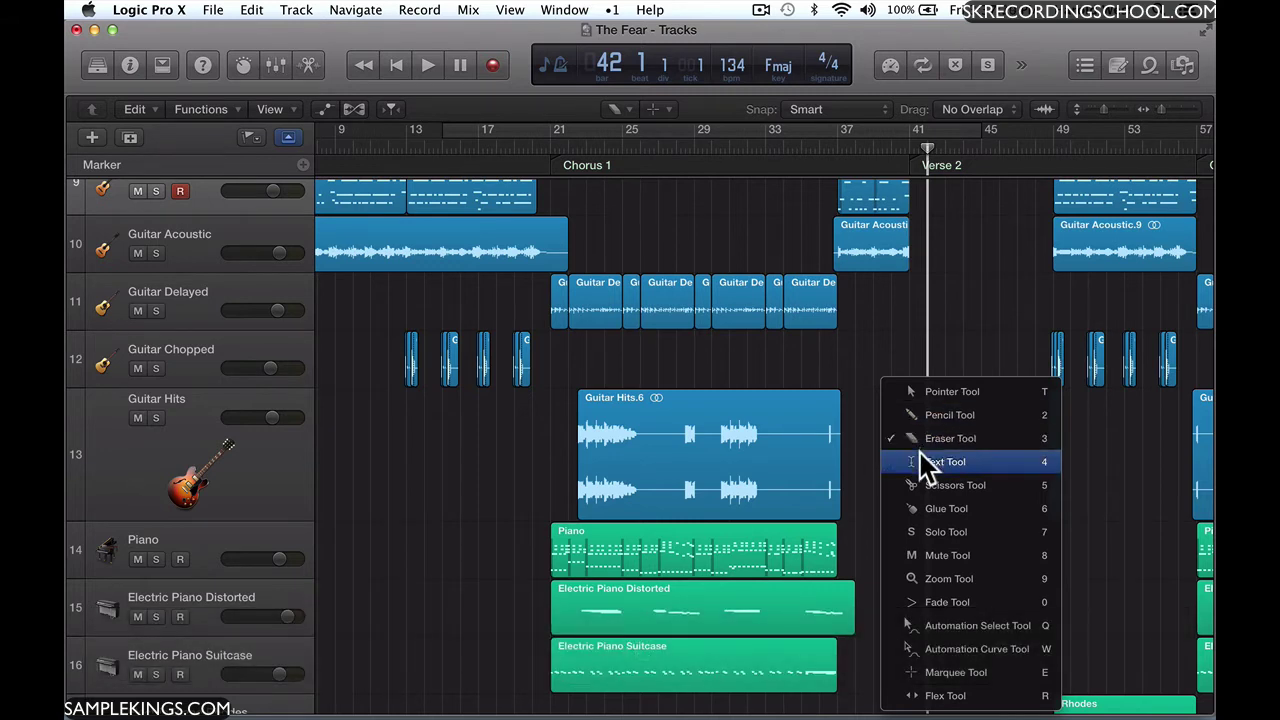
click(862, 333)
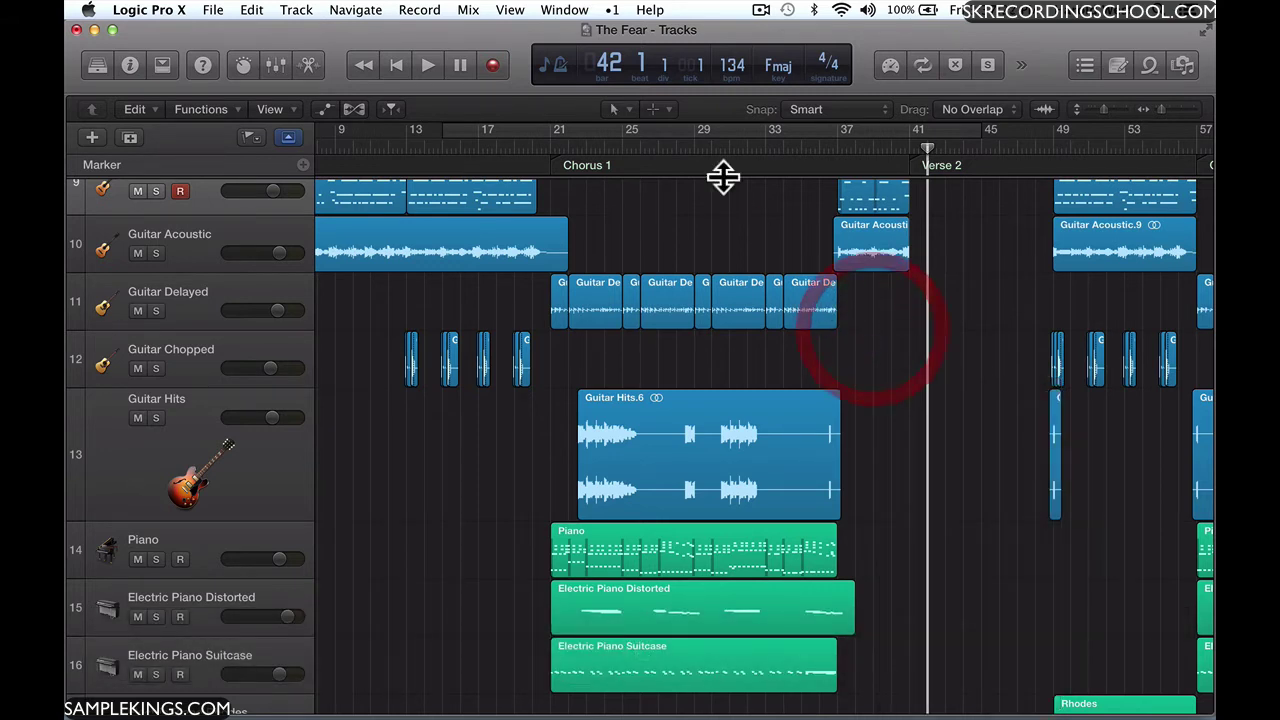
- Set the Command-click tool to the Glue Tool and switch to it briefly over the Tracks area
click(661, 106)
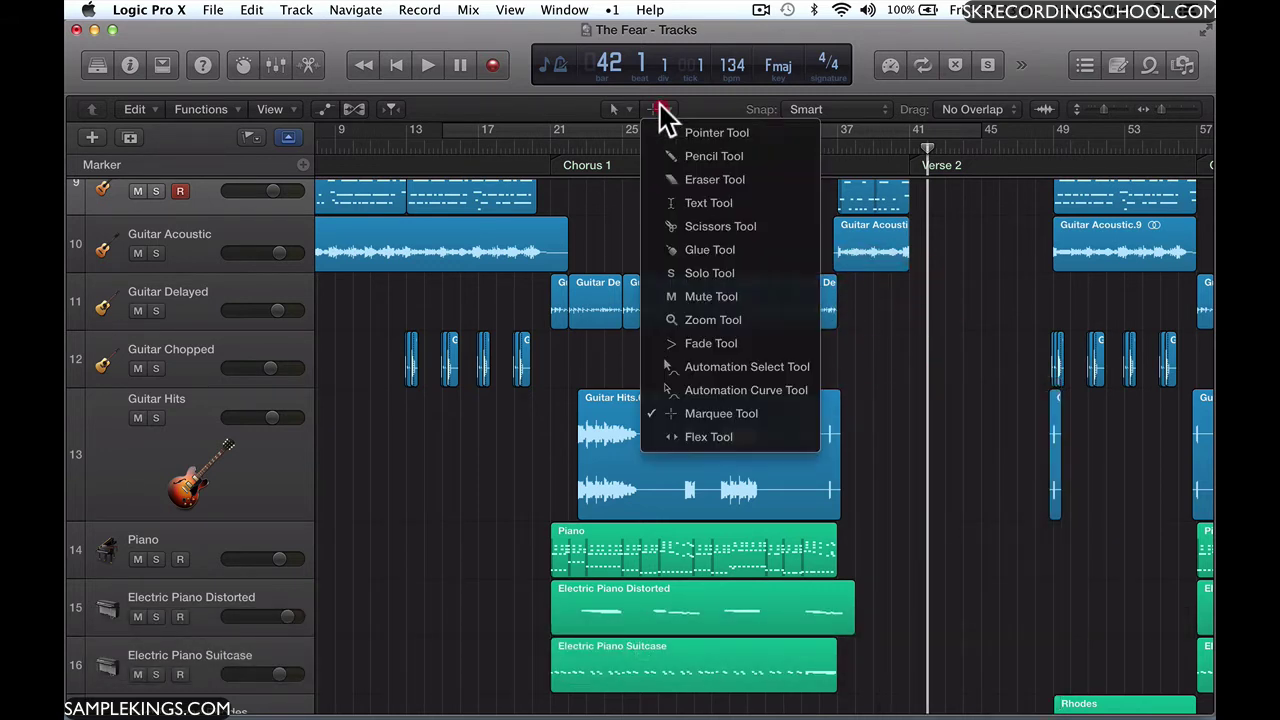
click(703, 249)
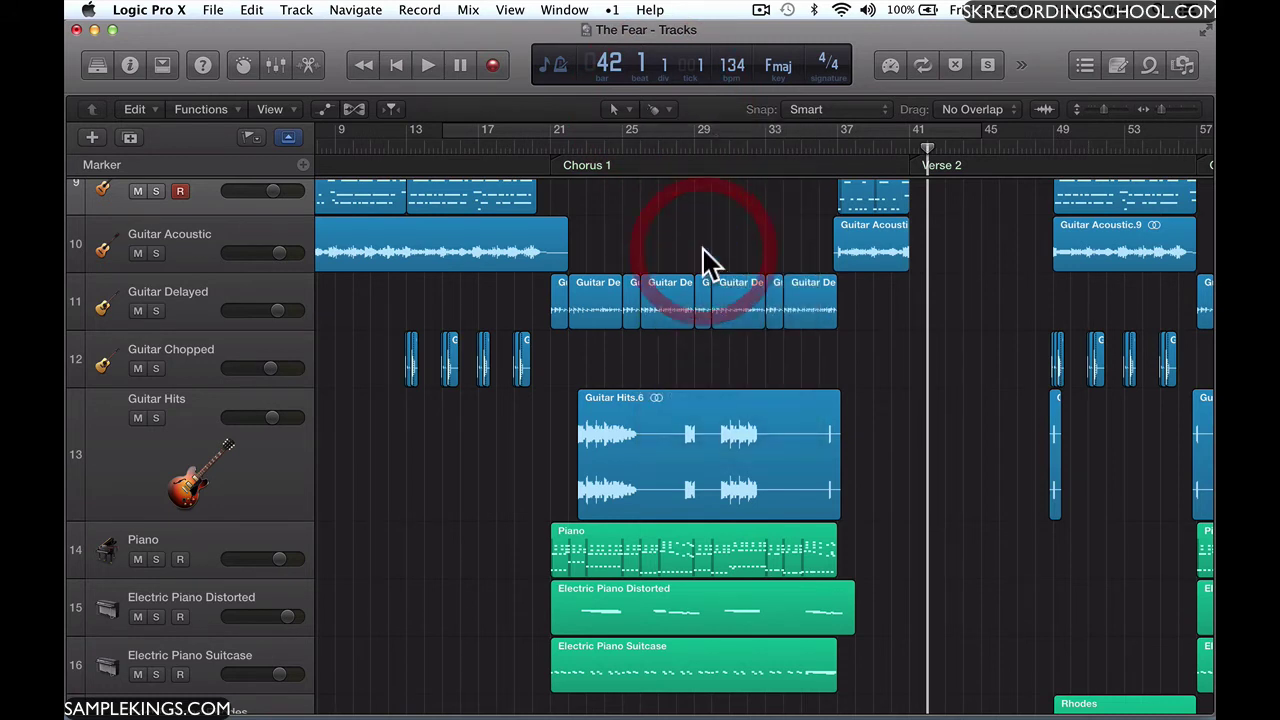
key(super)
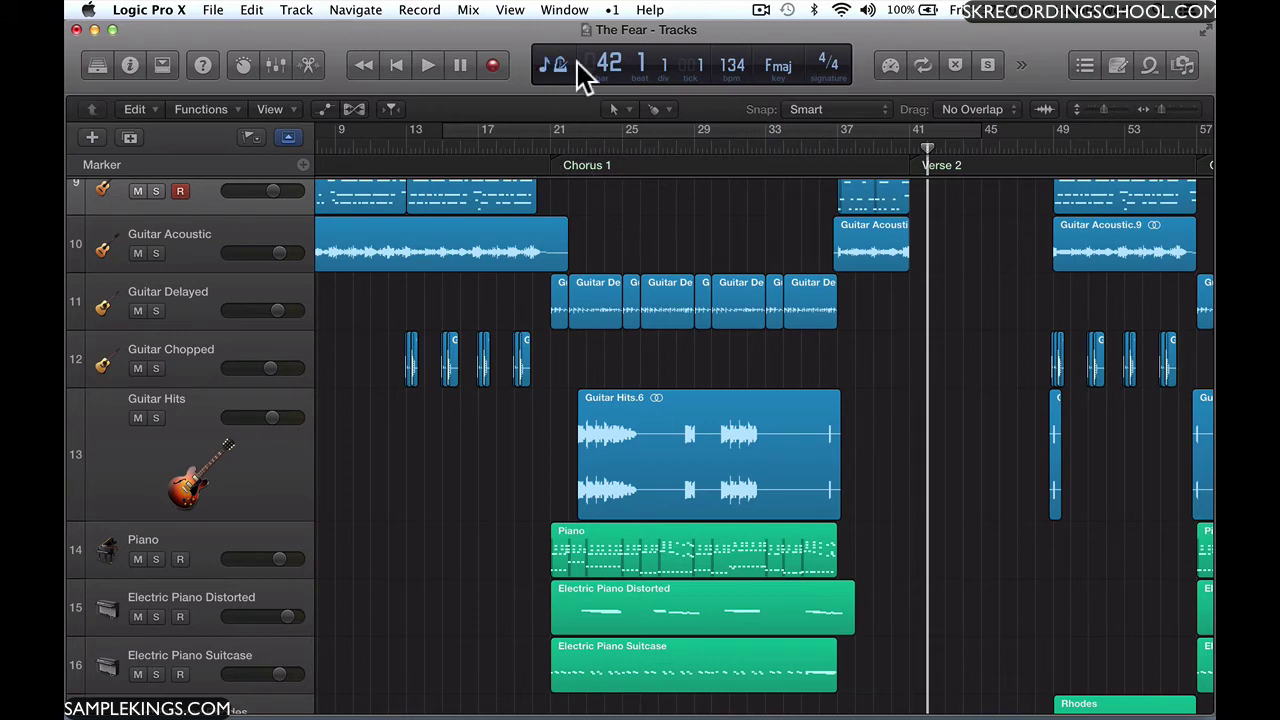
- Open the Guitar Hits.6 region on track 13 in the Audio File Editor
click(560, 10)
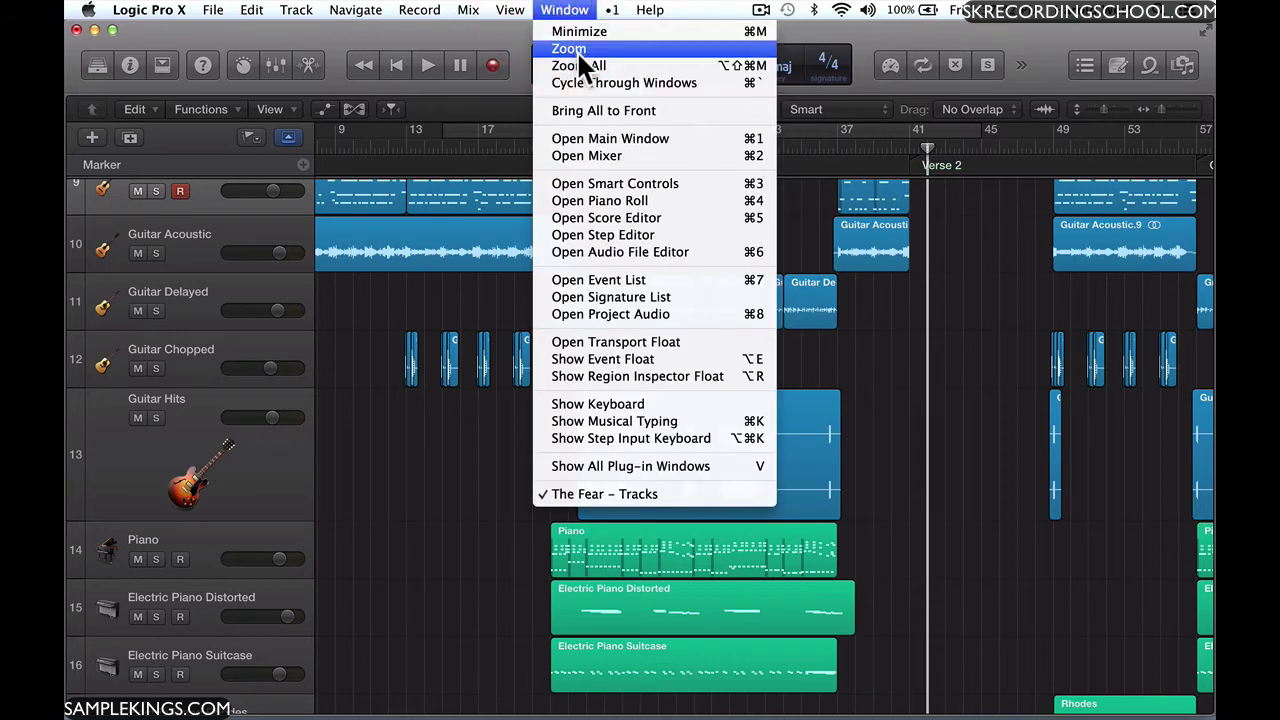
click(622, 245)
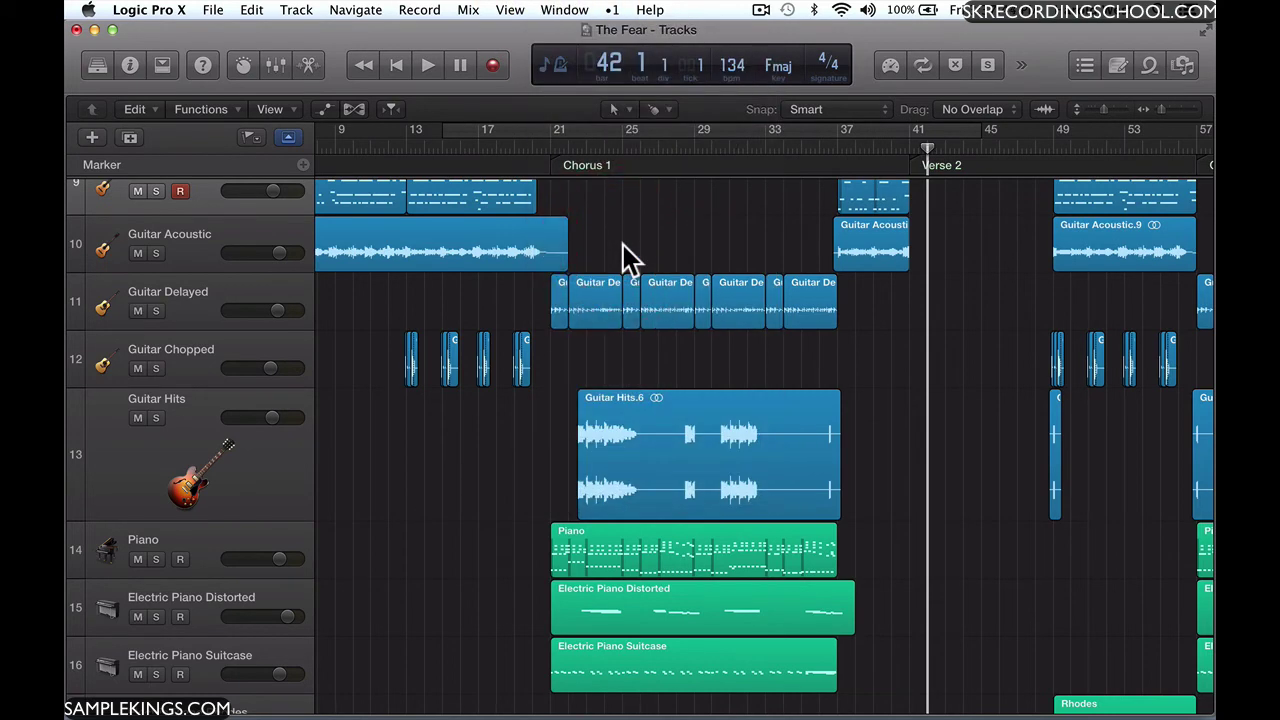
click(656, 399)
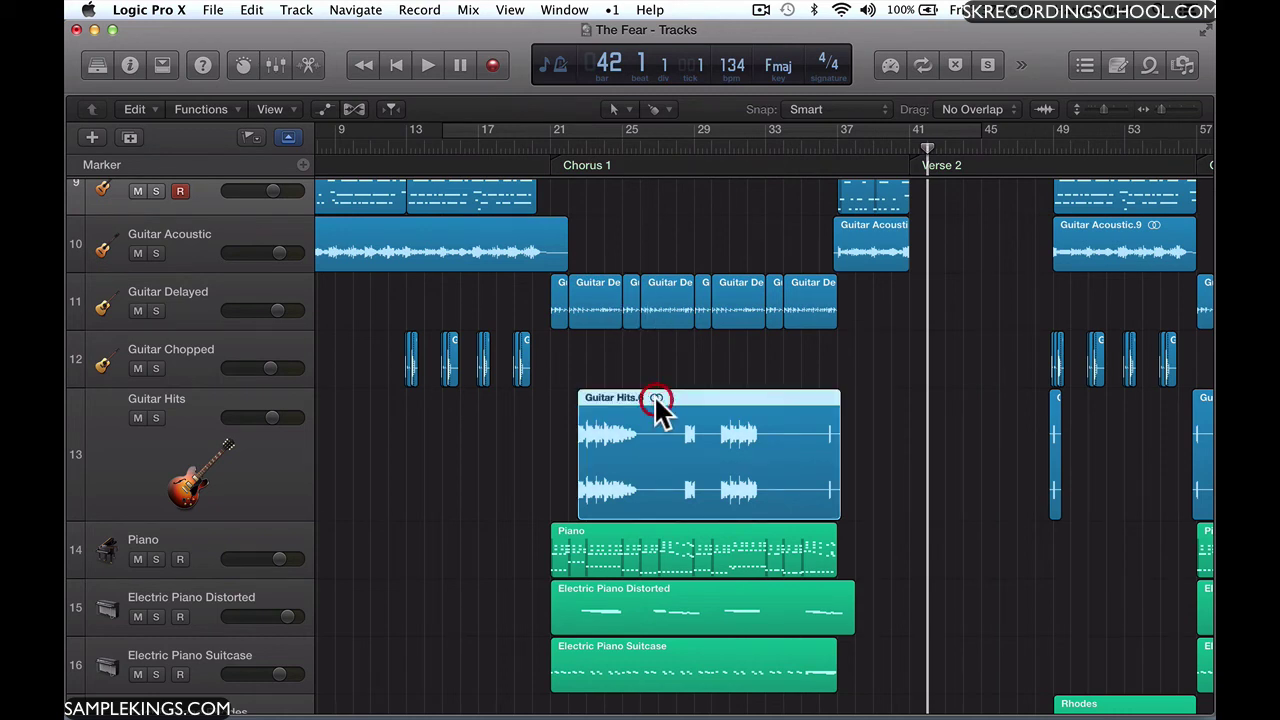
click(553, 11)
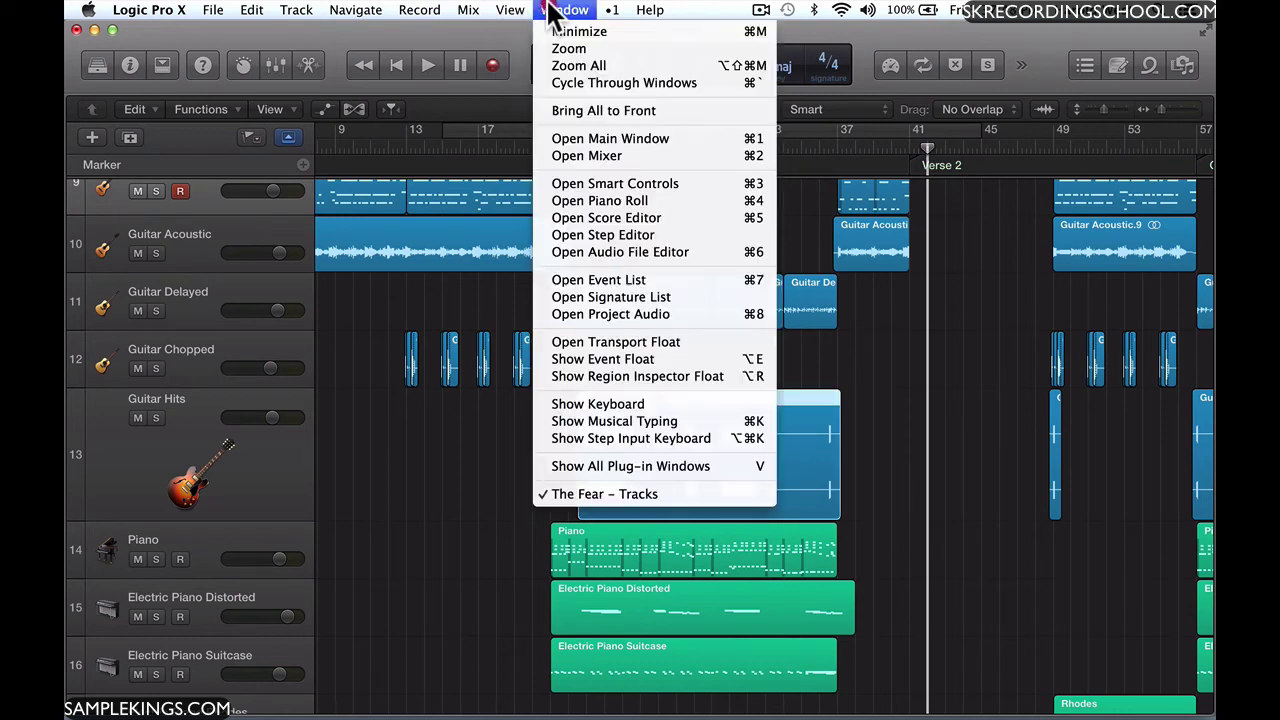
click(600, 252)
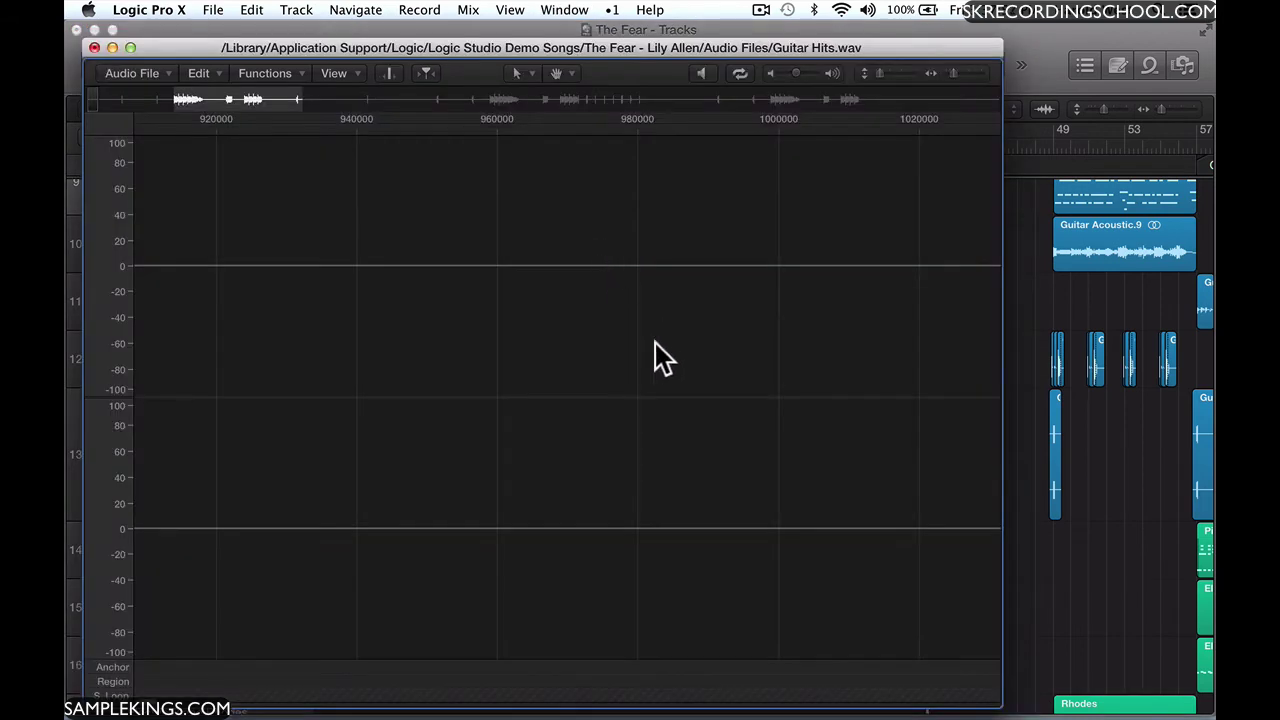
- Examine the left-click tools available in the Audio File Editor with the Guitar Hits.6 waveform in view, and close the editor
scroll(439, 302, right, 10)
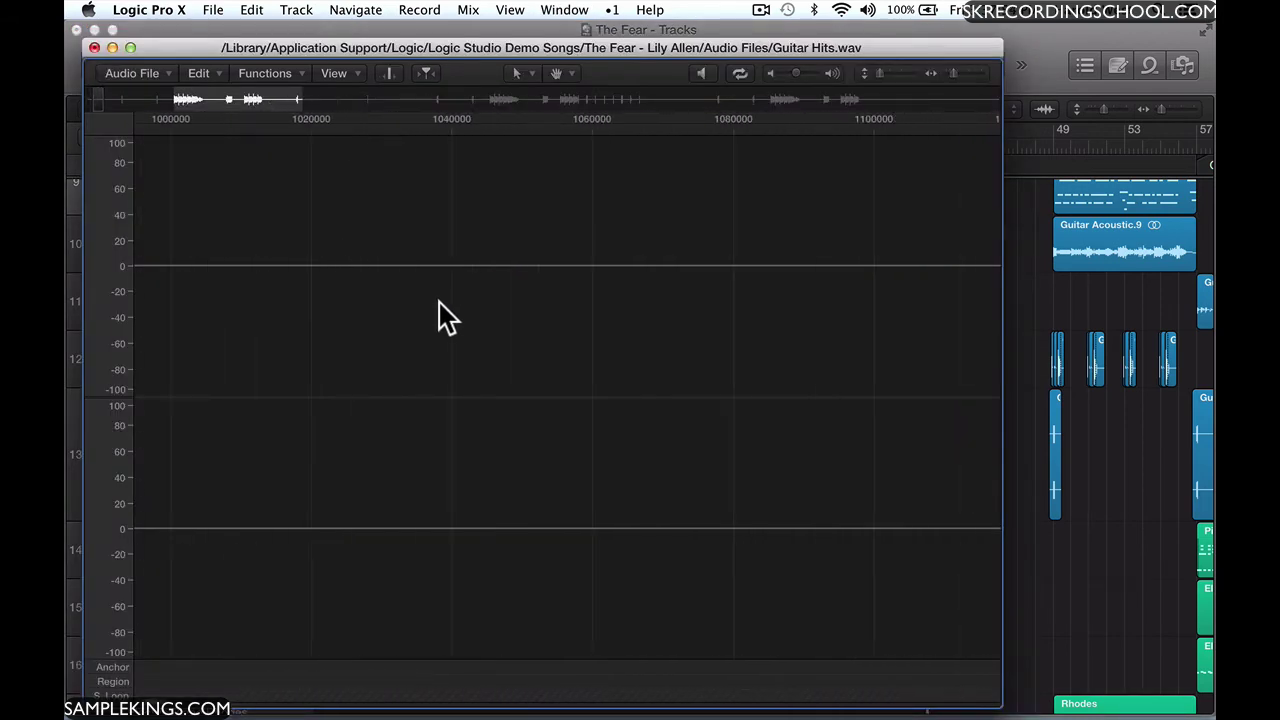
scroll(266, 116, right, 10)
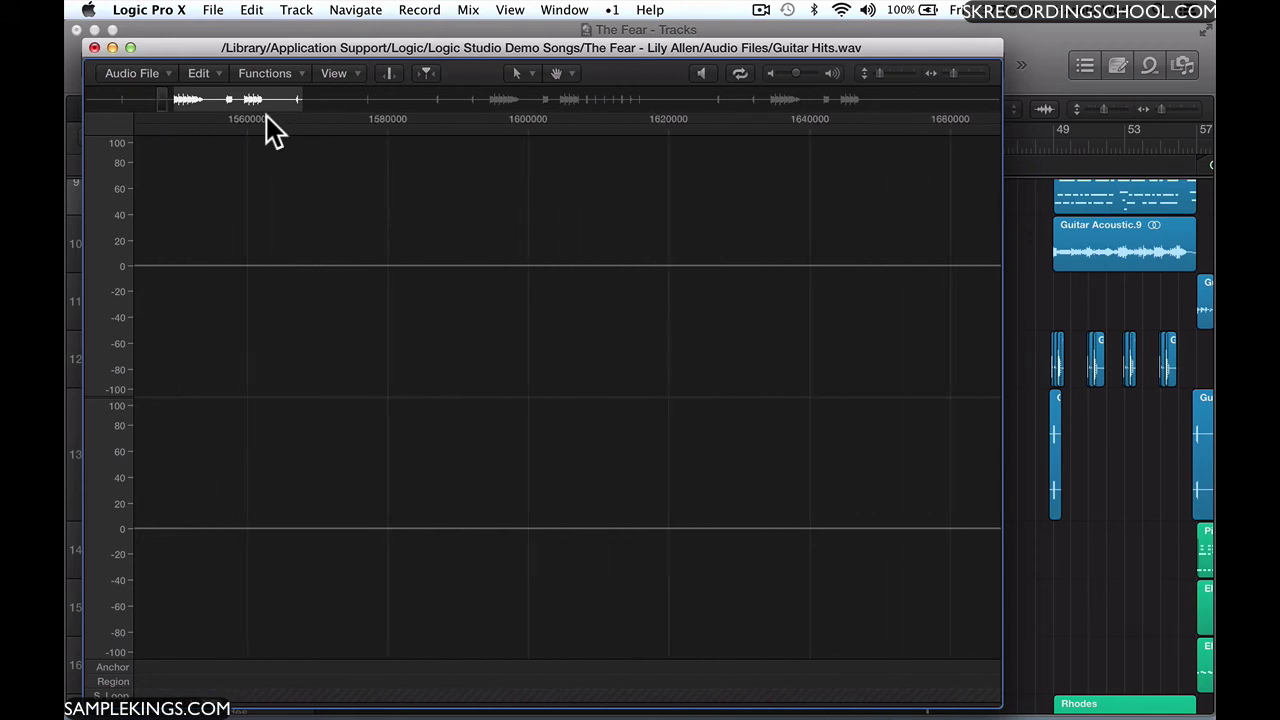
scroll(448, 203, right, 5)
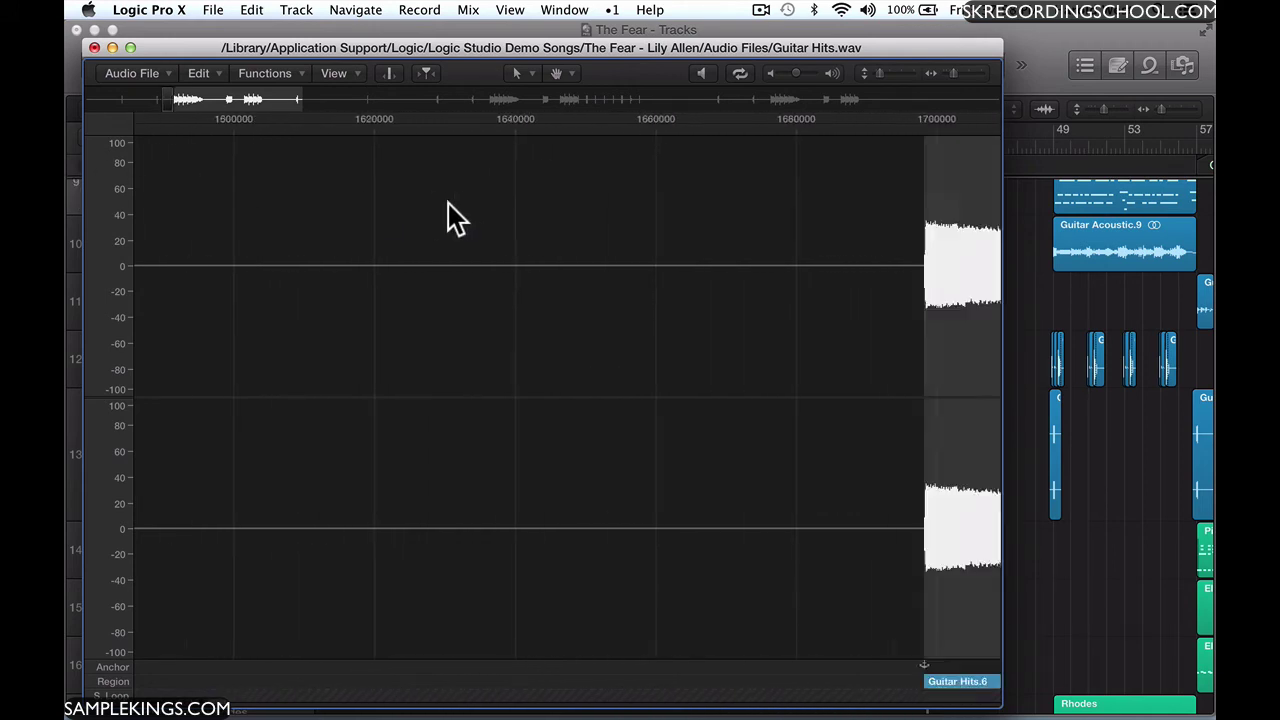
click(518, 73)
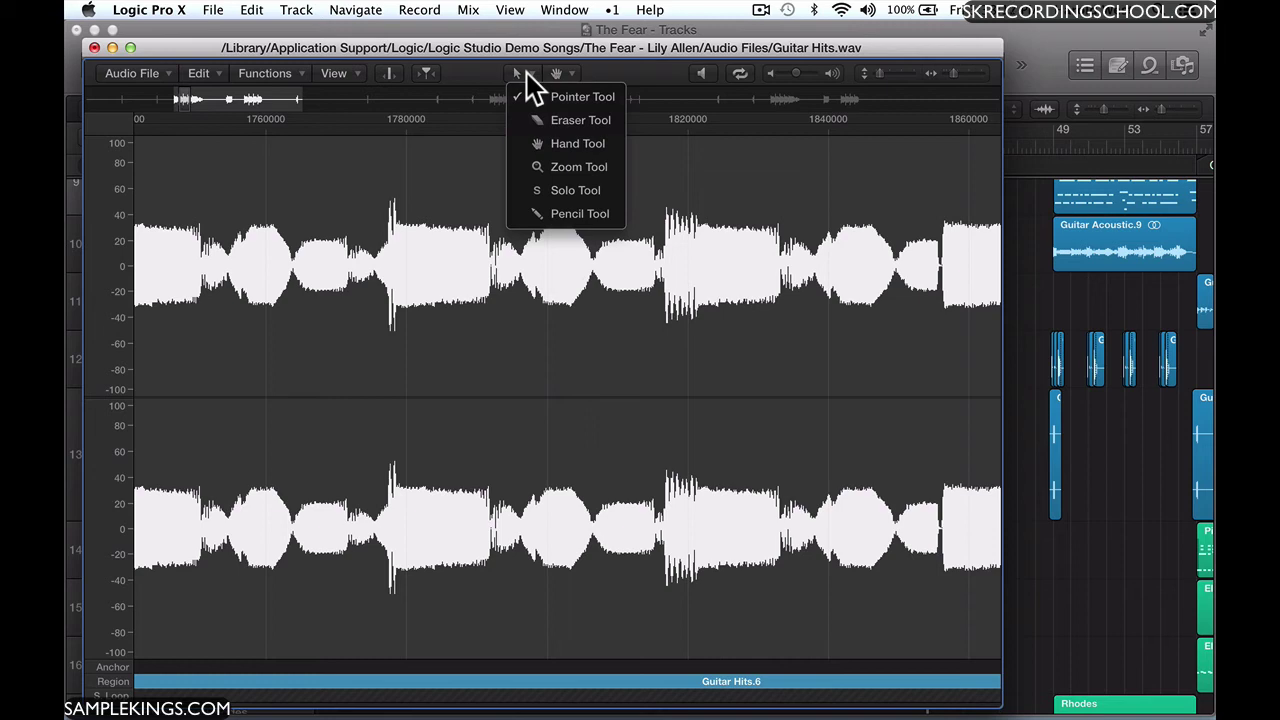
click(92, 50)
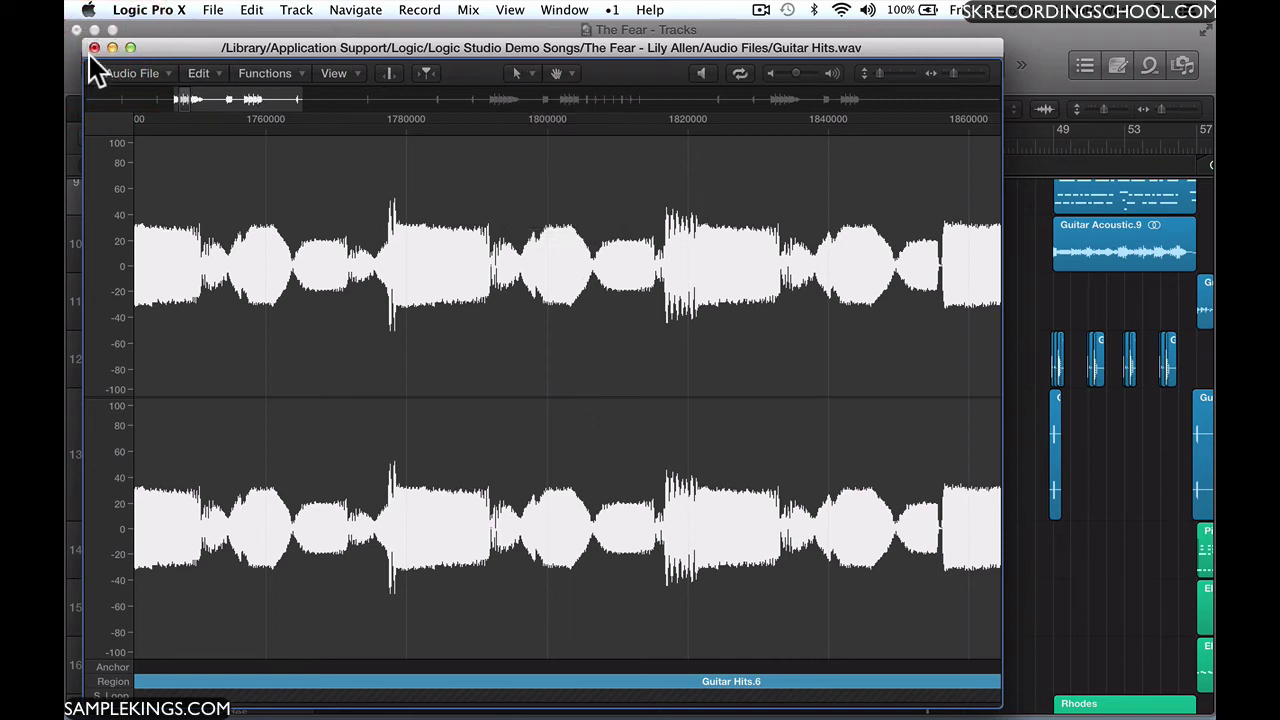
key(super+w)
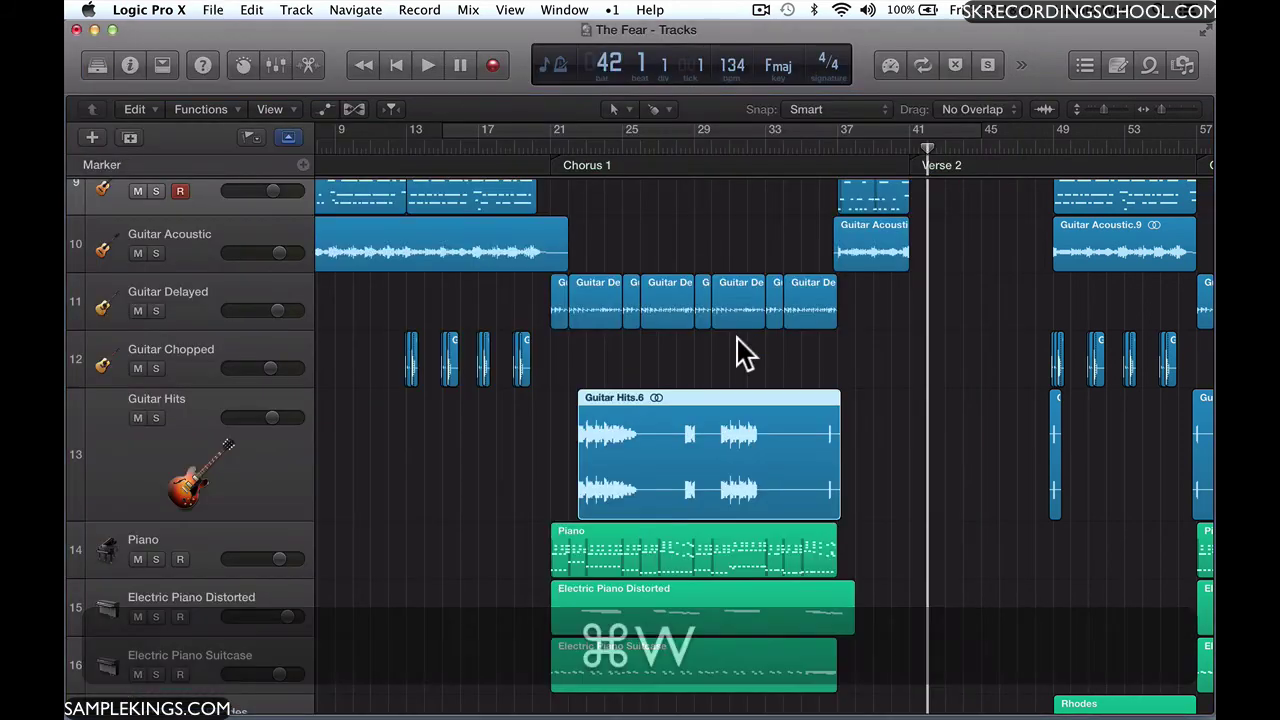
- Open the Piano region on track 14 in its own Piano Roll window with its notes in view
click(770, 562)
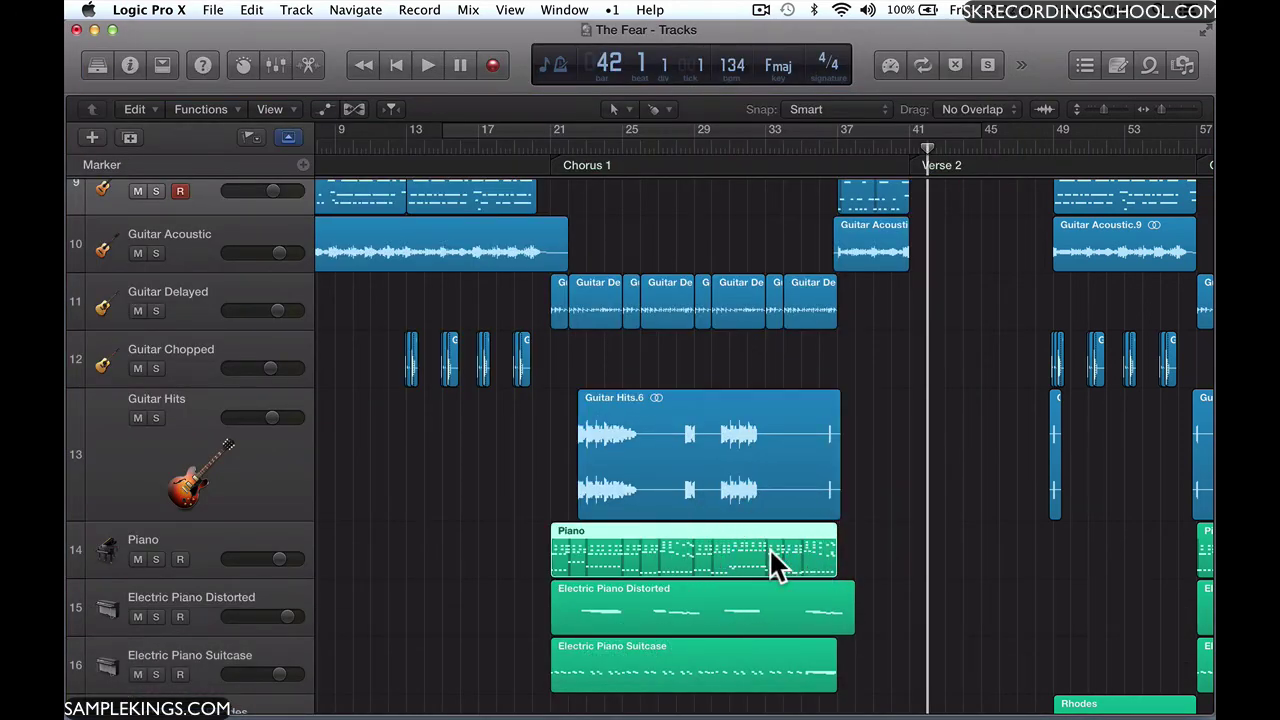
alt+double_click(770, 552)
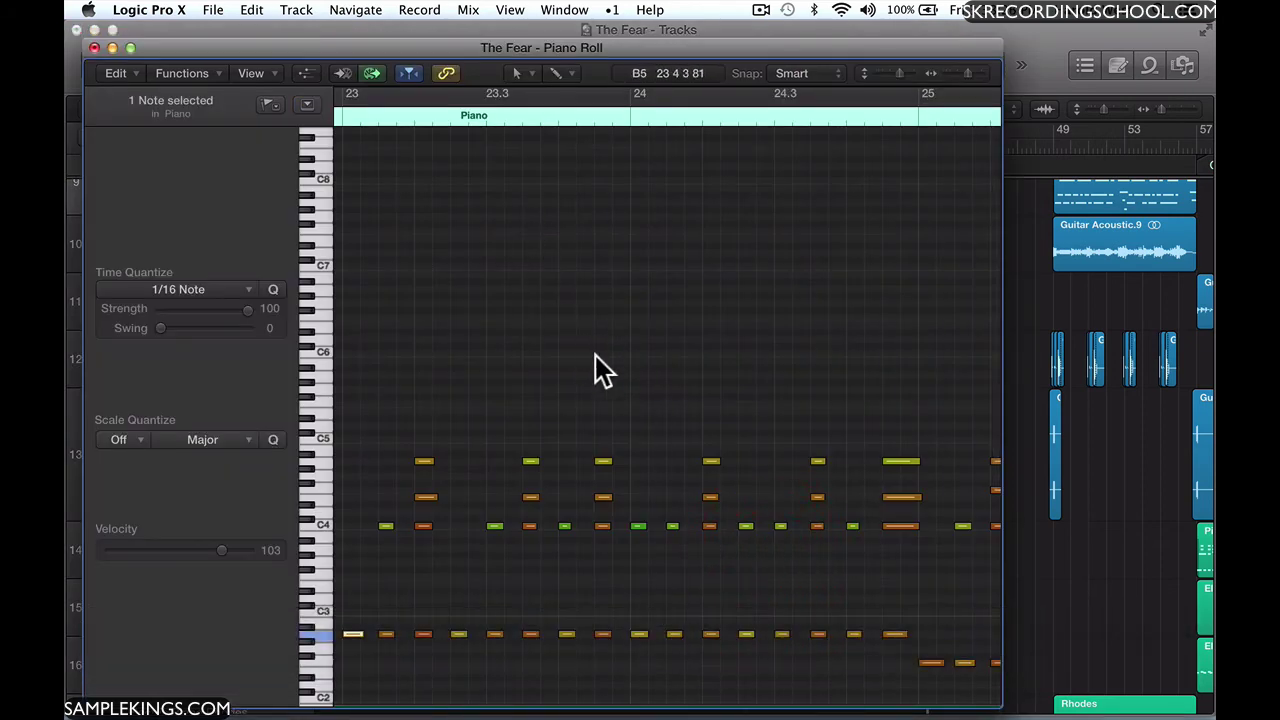
scroll(723, 420, down, 5)
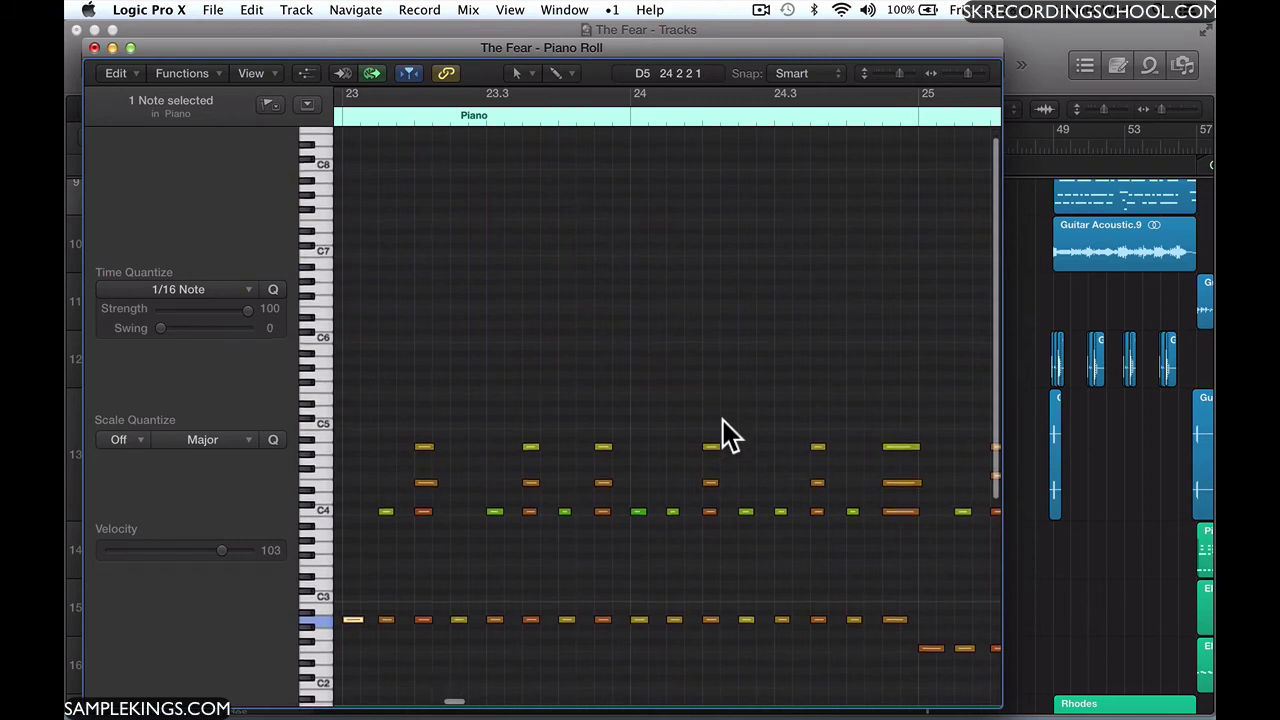
scroll(723, 430, down, 1)
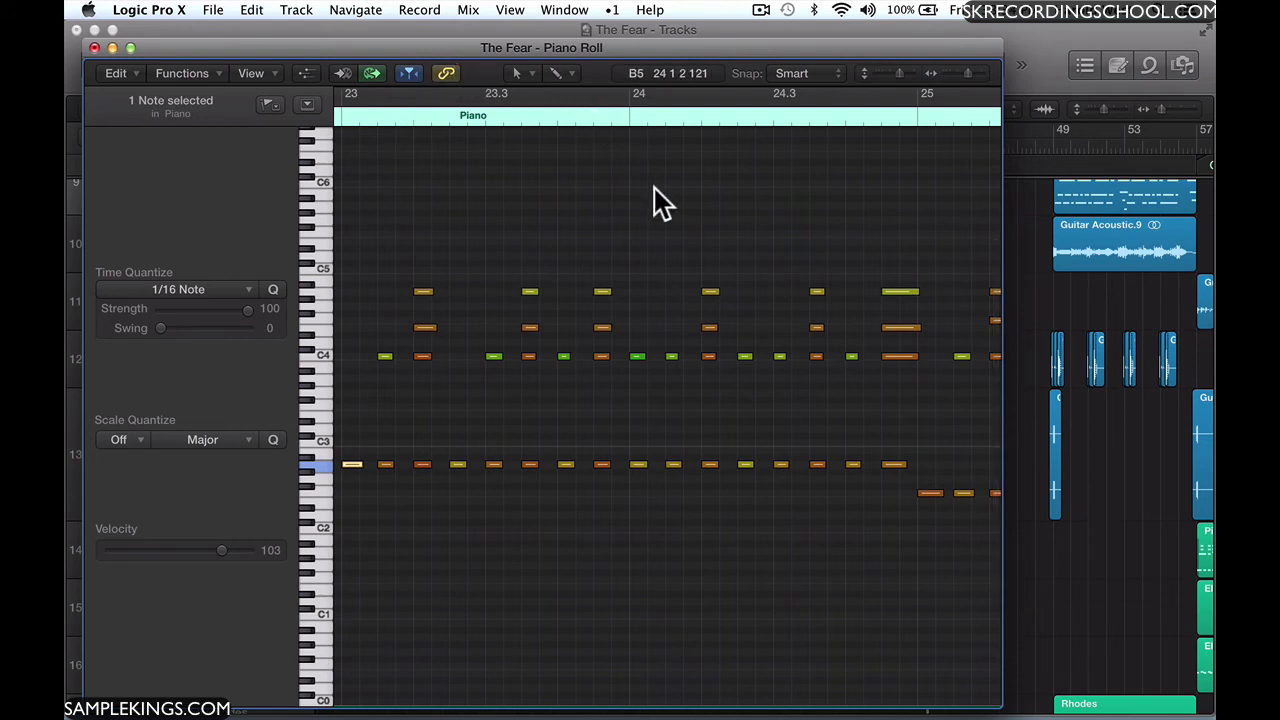
- Examine the Piano Roll's left-click and Command-click tool lists, and bring up the tool list with key assignments at the pointer
click(532, 74)
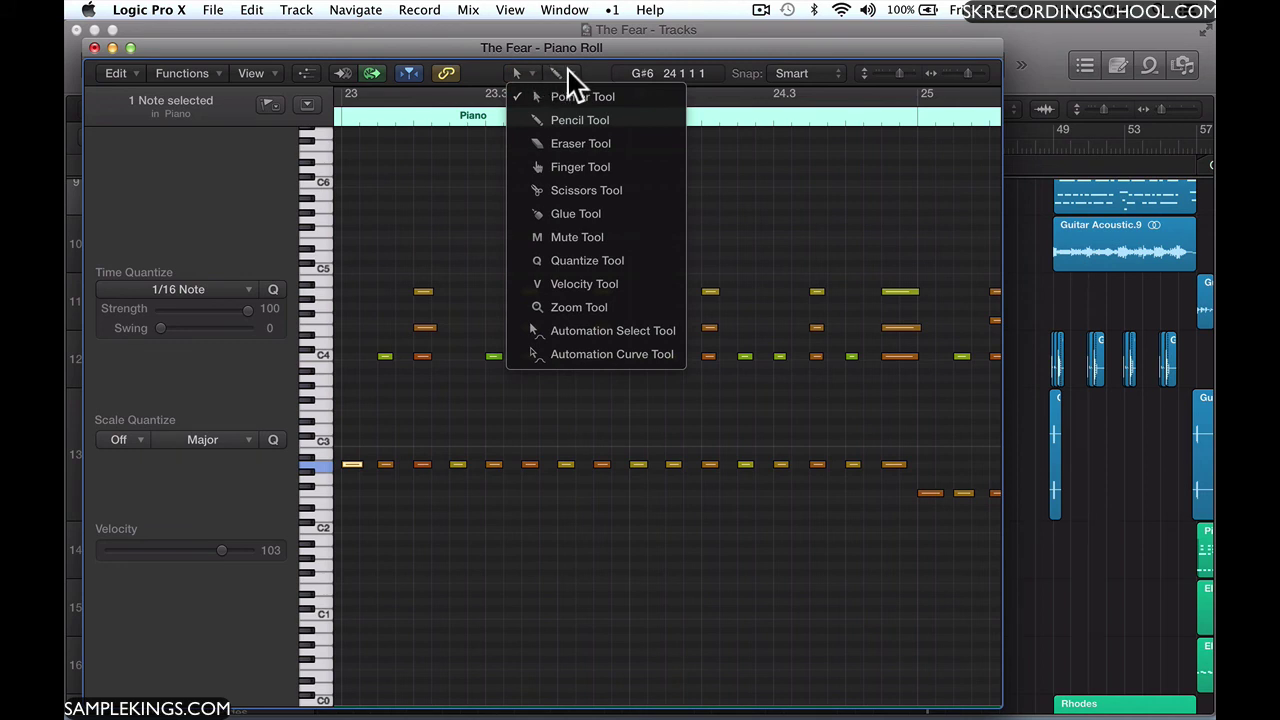
click(566, 70)
click(561, 72)
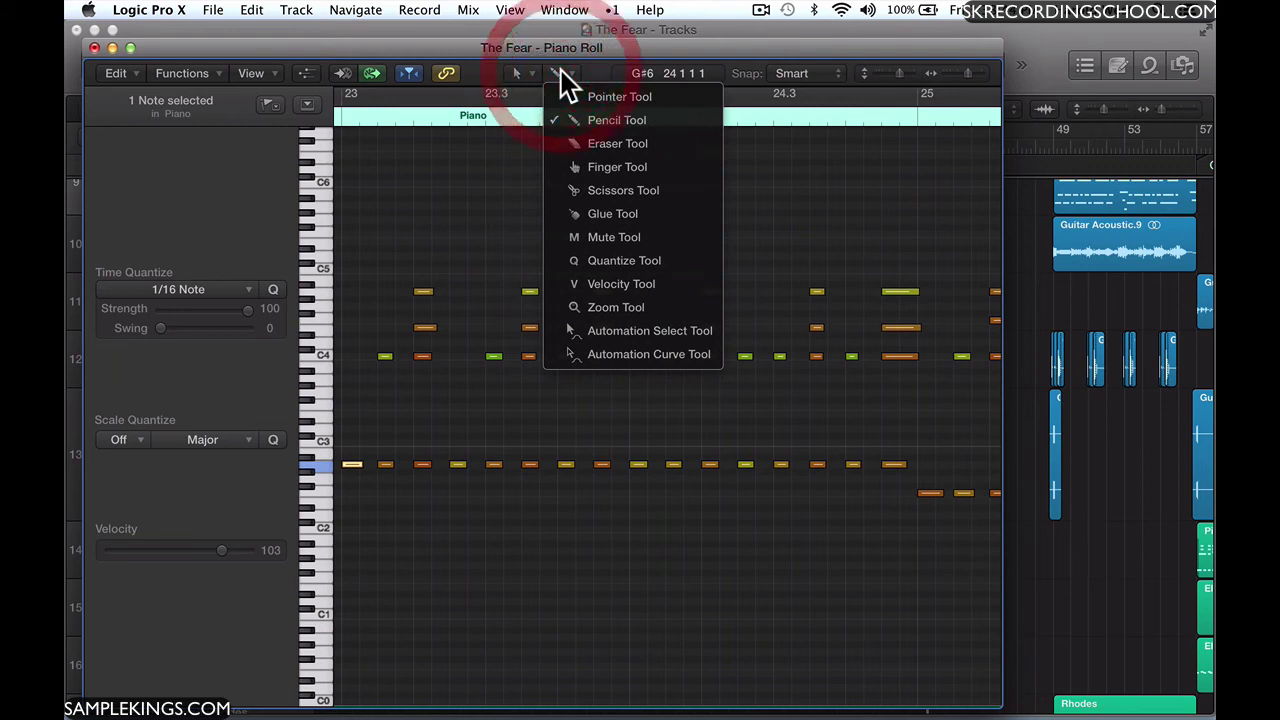
click(505, 236)
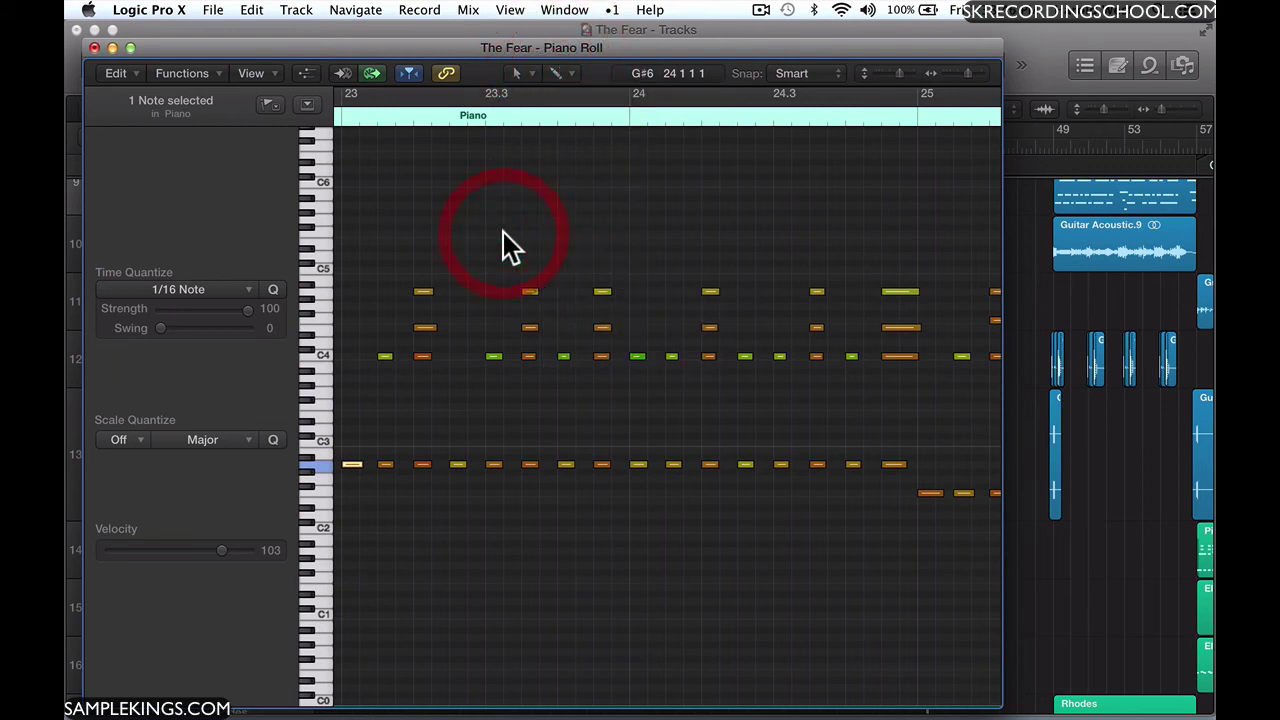
key(t)
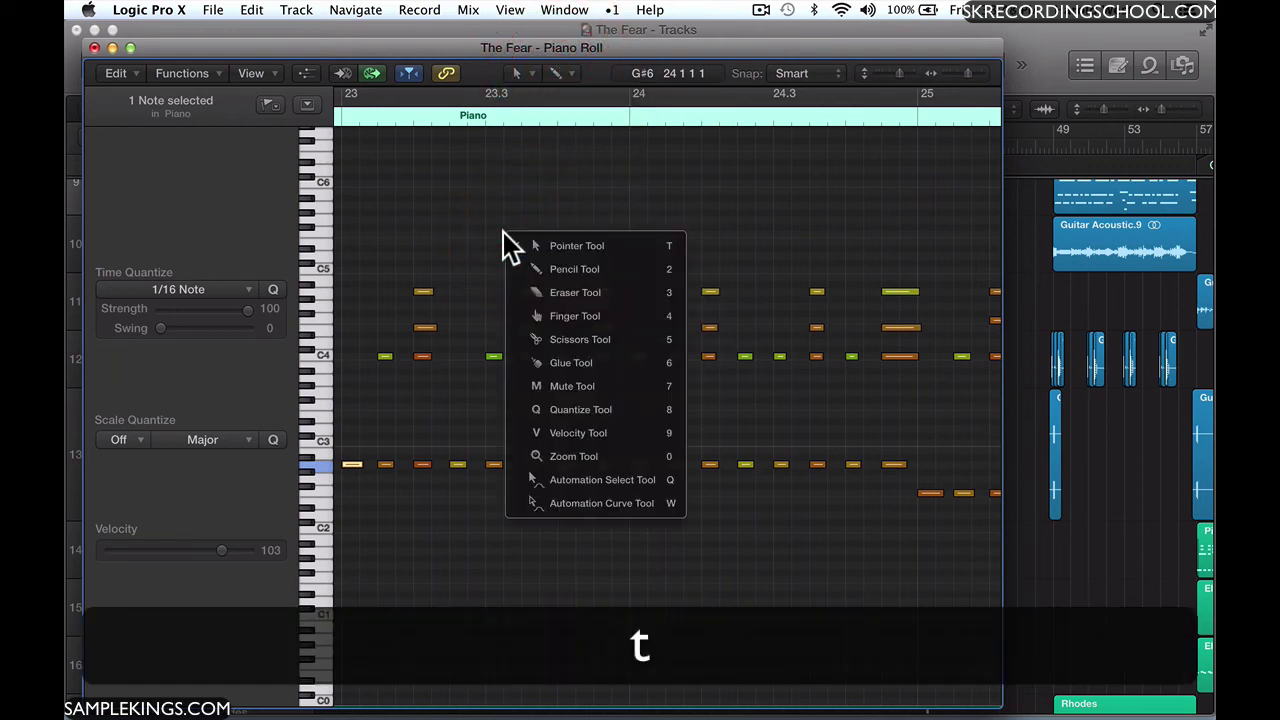